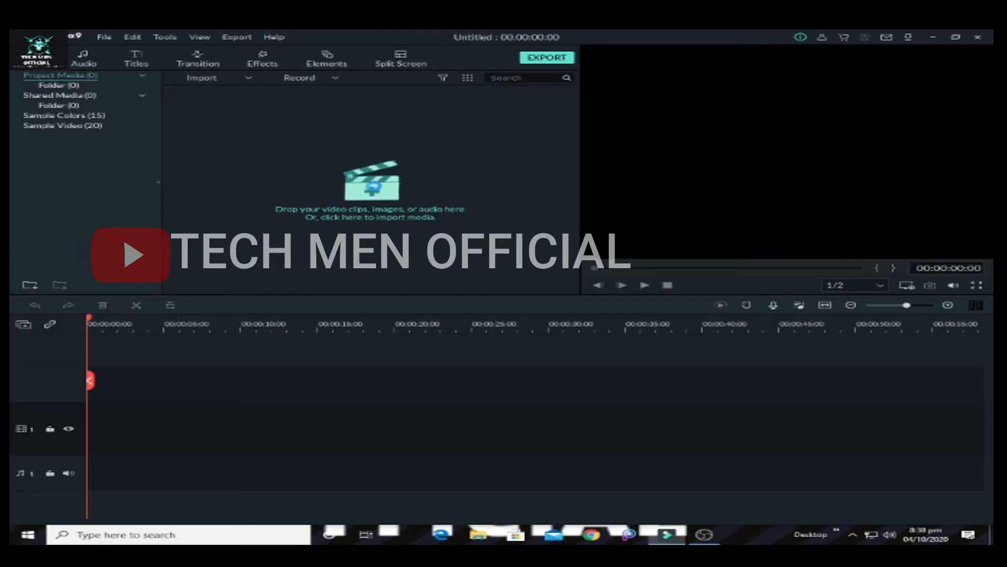
# Import the files 20200920_190419_0000, carlo-5354266, youtube-1495277 and video from the For Editing folder into the project media.
pyautogui.click(374, 179)
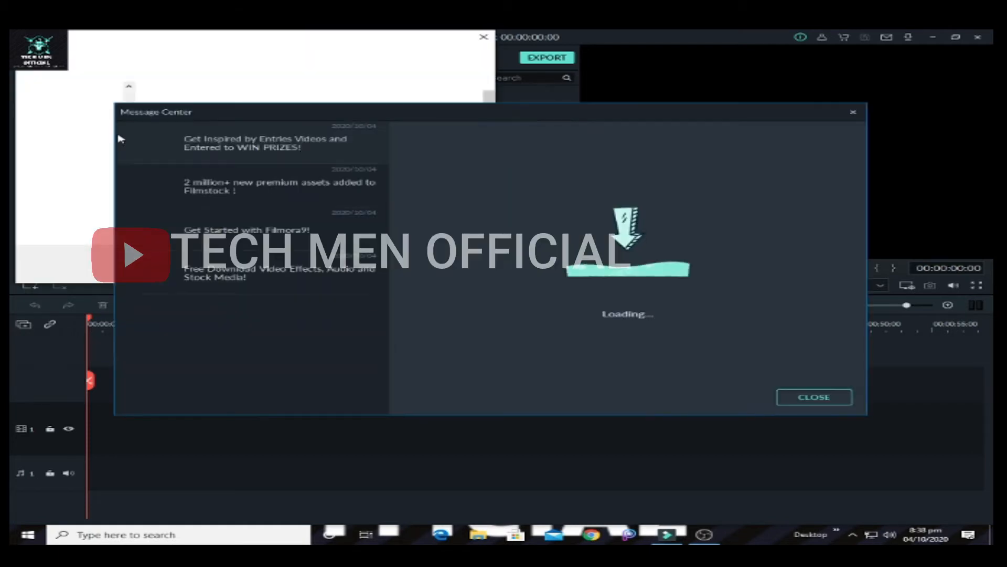
pyautogui.click(816, 397)
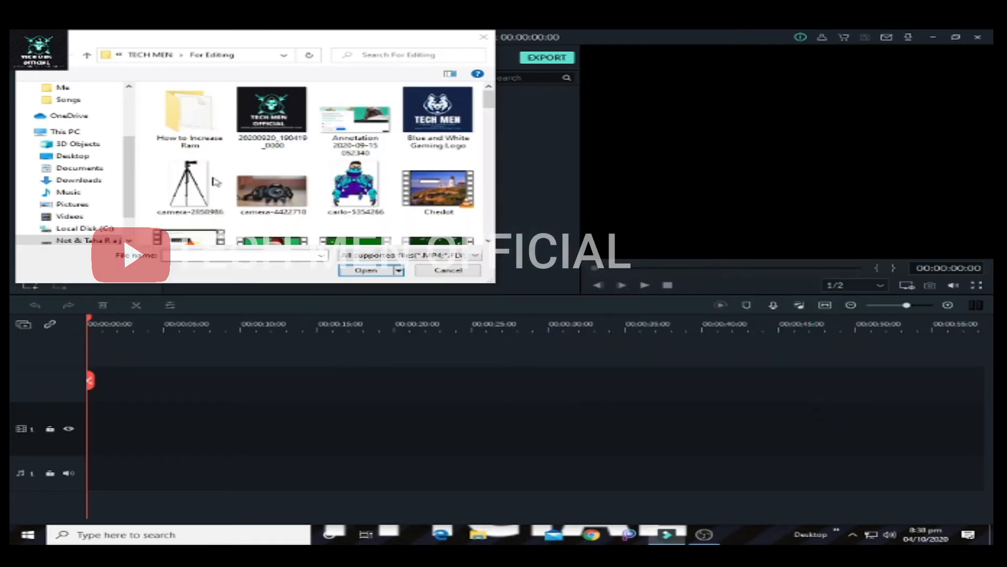
pyautogui.click(244, 119)
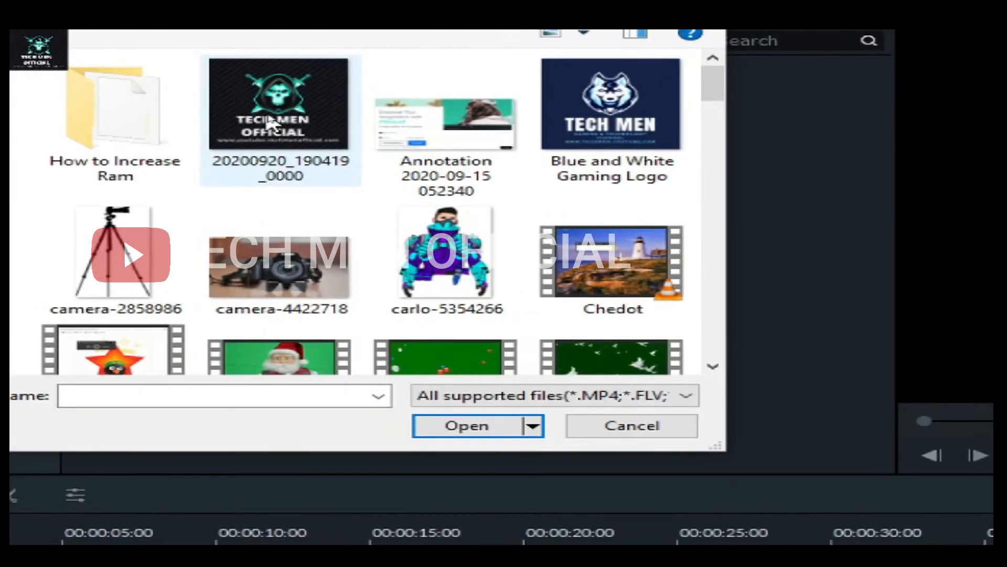
pyautogui.click(268, 125)
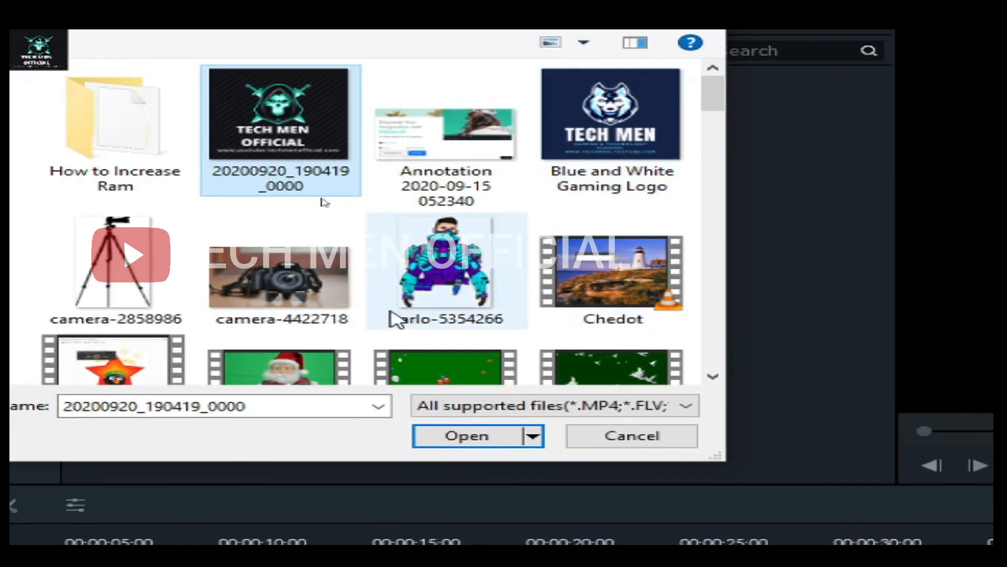
pyautogui.keyDown('ctrl'); pyautogui.click(445, 283); pyautogui.keyUp('ctrl')
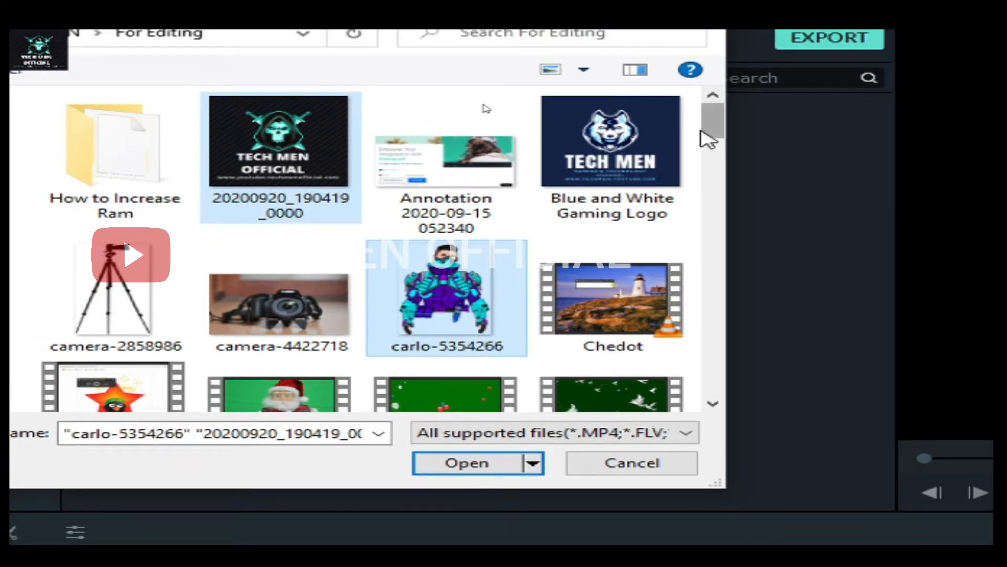
pyautogui.moveTo(707, 108); pyautogui.dragTo(731, 387)
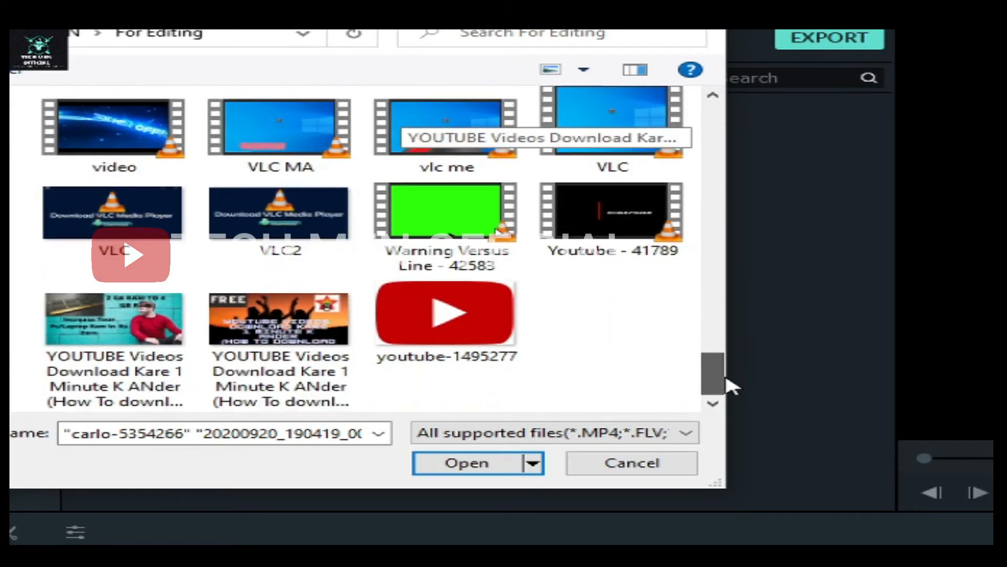
pyautogui.keyDown('ctrl'); pyautogui.click(480, 304); pyautogui.keyUp('ctrl')
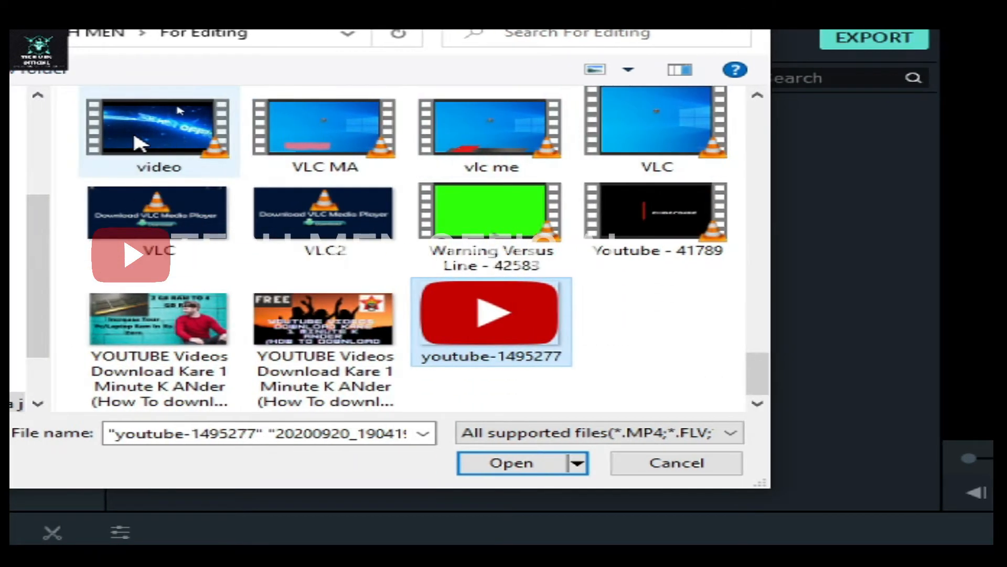
pyautogui.keyDown('ctrl'); pyautogui.click(116, 129); pyautogui.keyUp('ctrl')
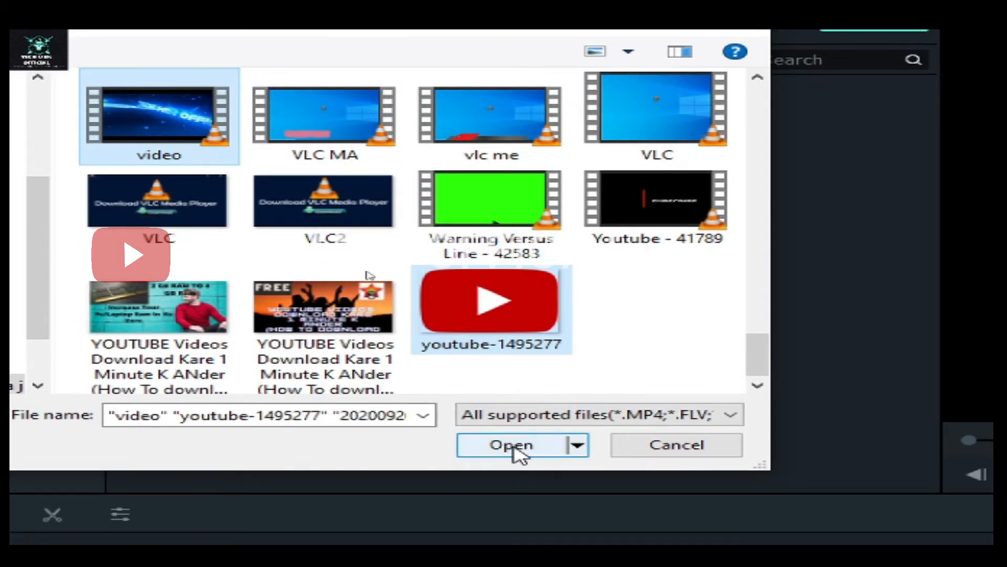
pyautogui.click(513, 464)
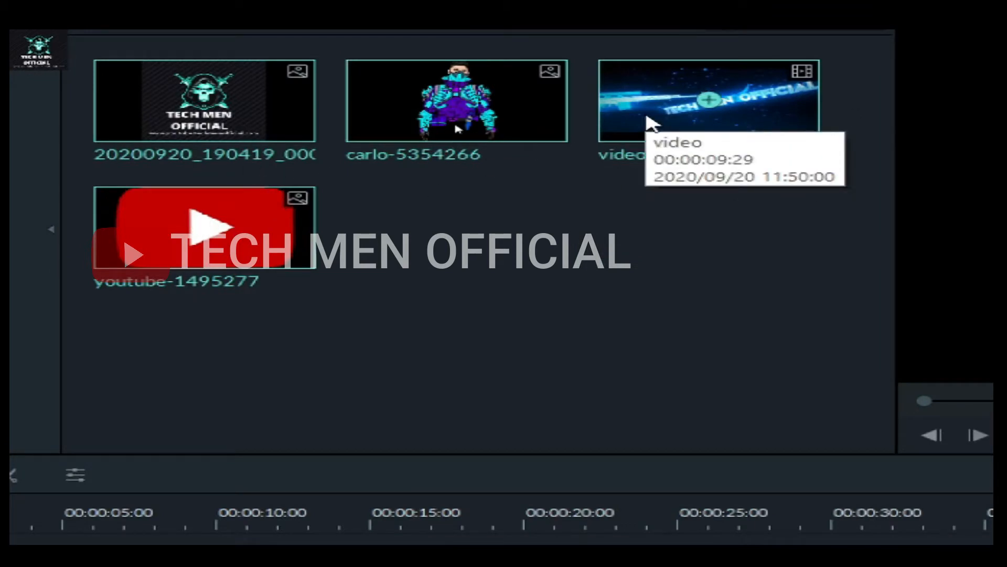
# Place the three images at the timeline start and shrink the Tech Men logo into the frame's upper-left corner.
pyautogui.moveTo(651, 124); pyautogui.dragTo(90, 364)
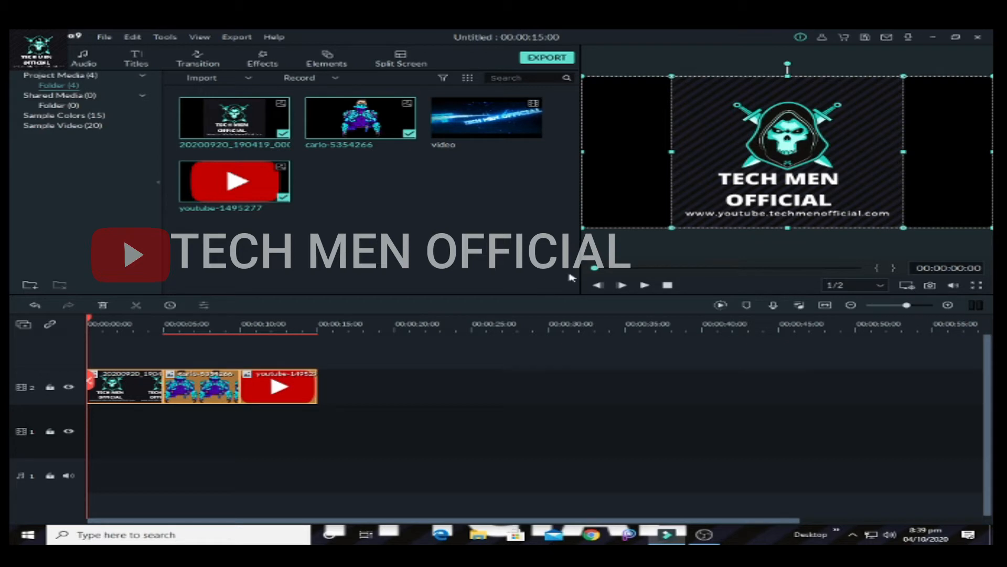
pyautogui.click(813, 202)
pyautogui.moveTo(910, 229); pyautogui.dragTo(598, 86)
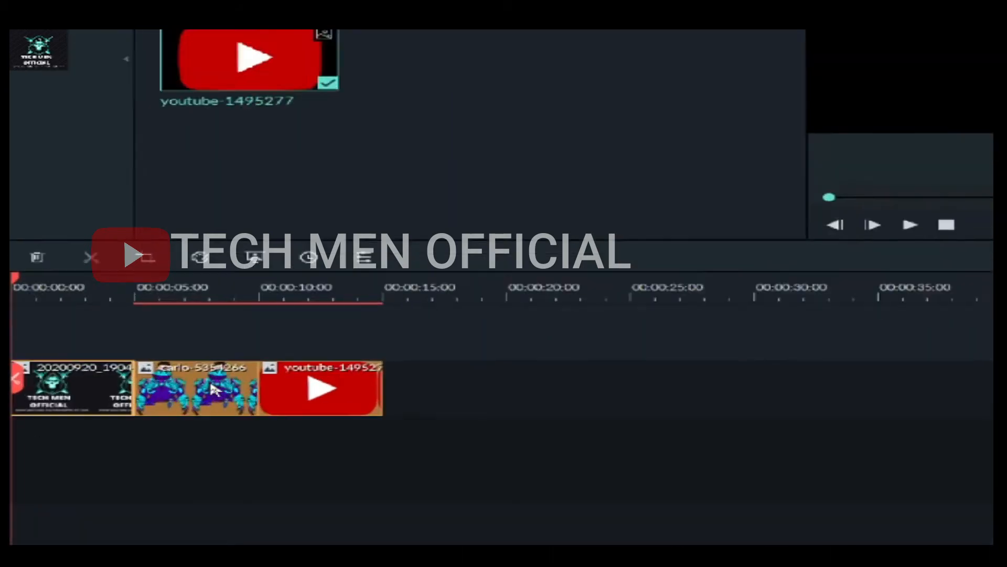
# Stack the carlo-5354266 clip below the logo clip and the youtube-1495277 clip above it, both starting at 00:00:00:00.
pyautogui.moveTo(213, 387); pyautogui.dragTo(110, 480)
pyautogui.keyDown('ctrl'); pyautogui.click(301, 380); pyautogui.keyUp('ctrl')
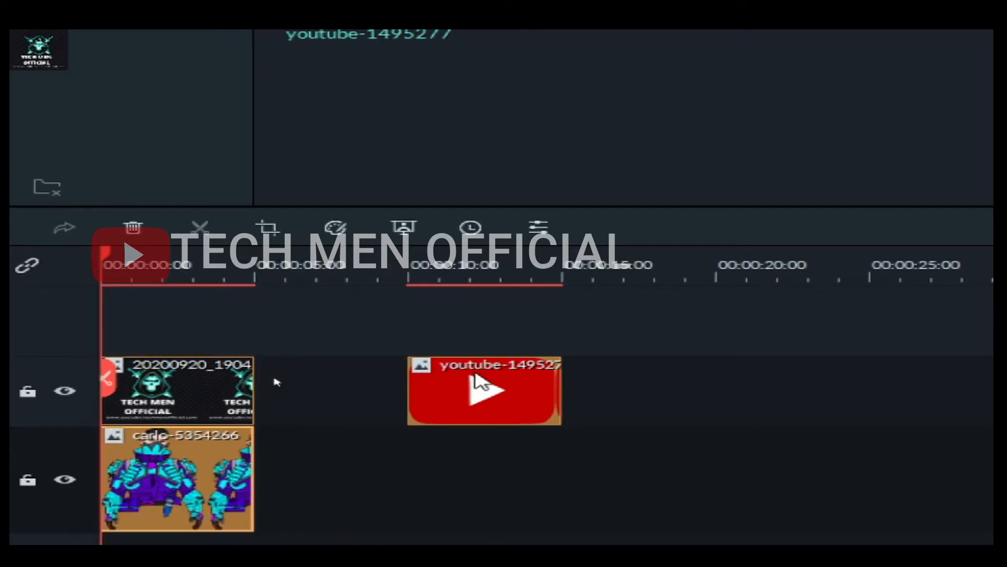
pyautogui.moveTo(477, 375); pyautogui.dragTo(157, 192)
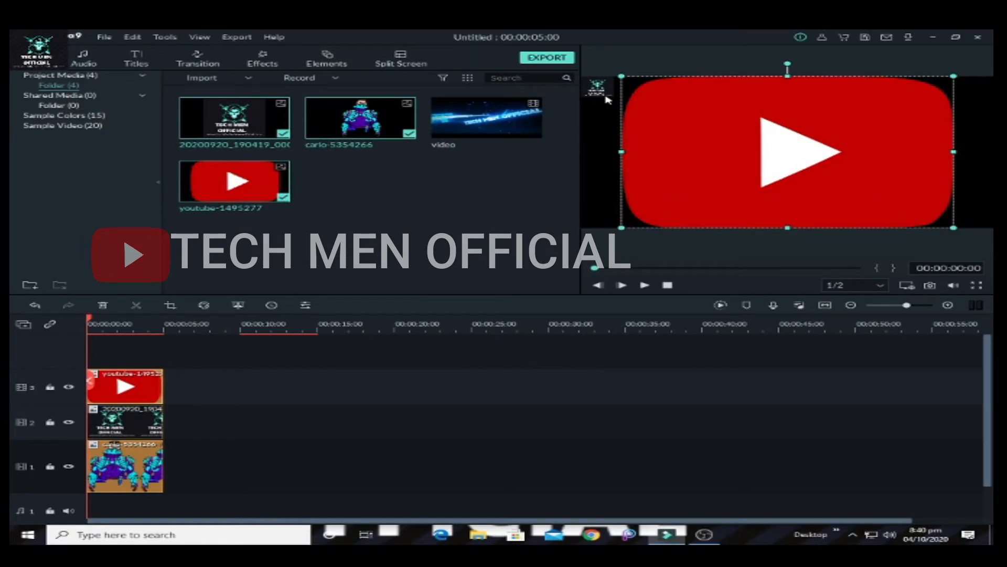
# Shrink the YouTube image into the frame's lower-right corner and set its opacity to 72.07%.
pyautogui.moveTo(680, 95); pyautogui.dragTo(975, 219)
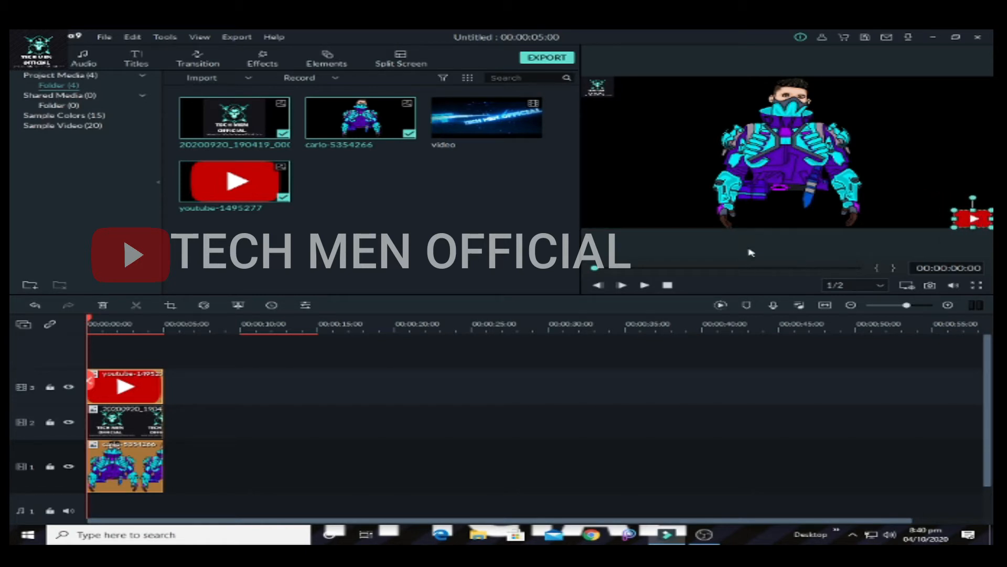
pyautogui.doubleClick(128, 388)
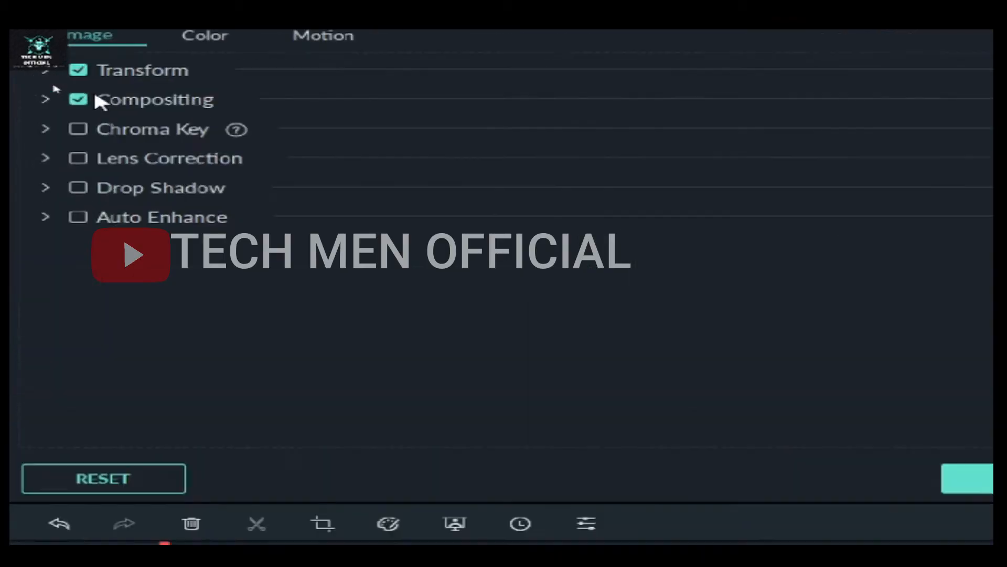
pyautogui.click(46, 100)
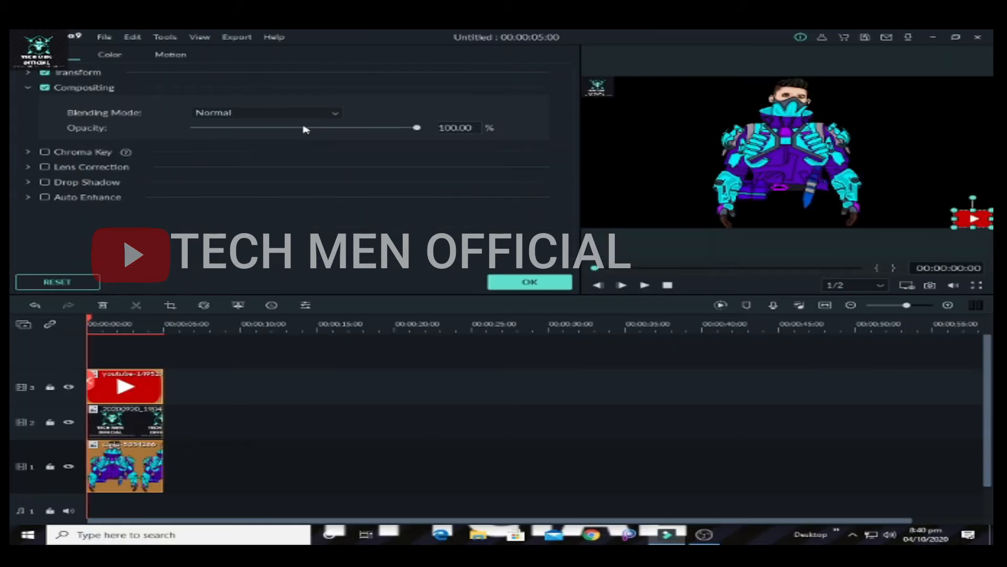
pyautogui.click(319, 128)
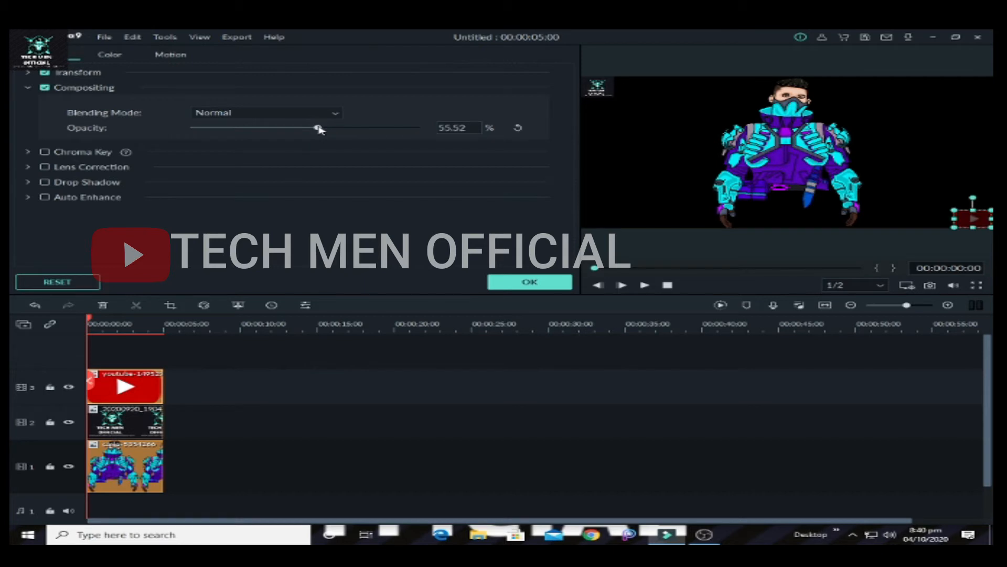
pyautogui.moveTo(329, 129); pyautogui.dragTo(355, 129)
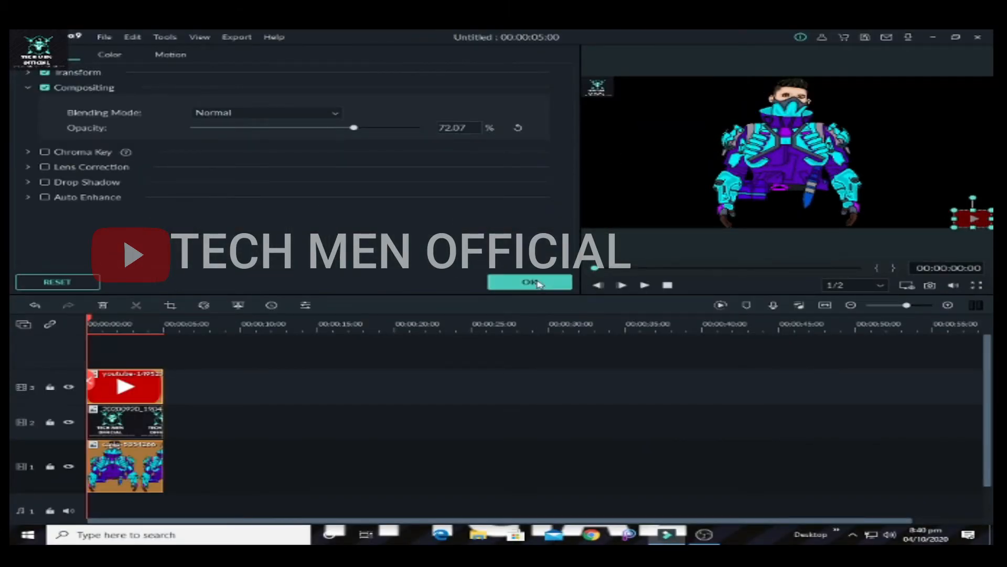
pyautogui.click(539, 284)
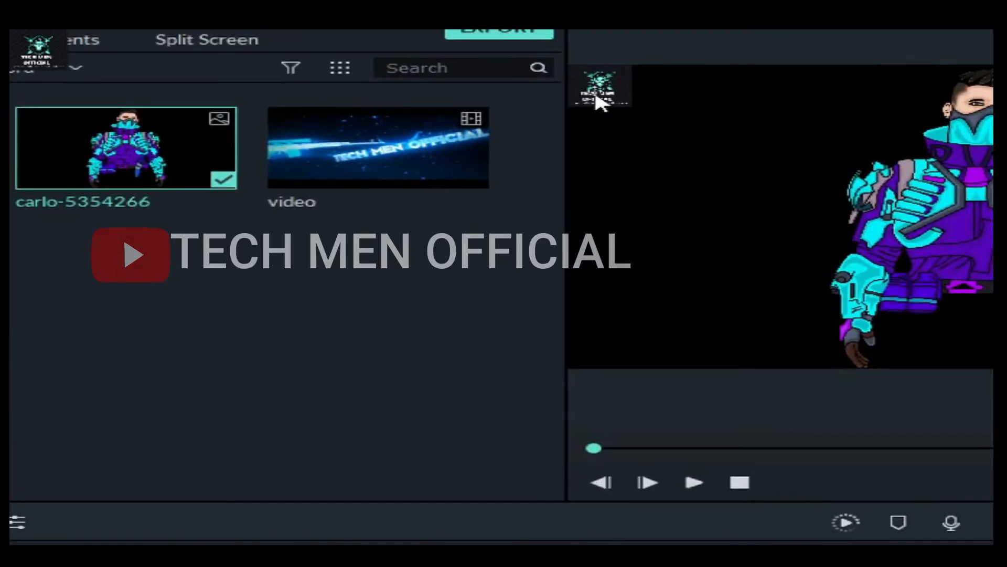
# Set the opacity of the Tech Men logo clip to 68.62%.
pyautogui.click(596, 94)
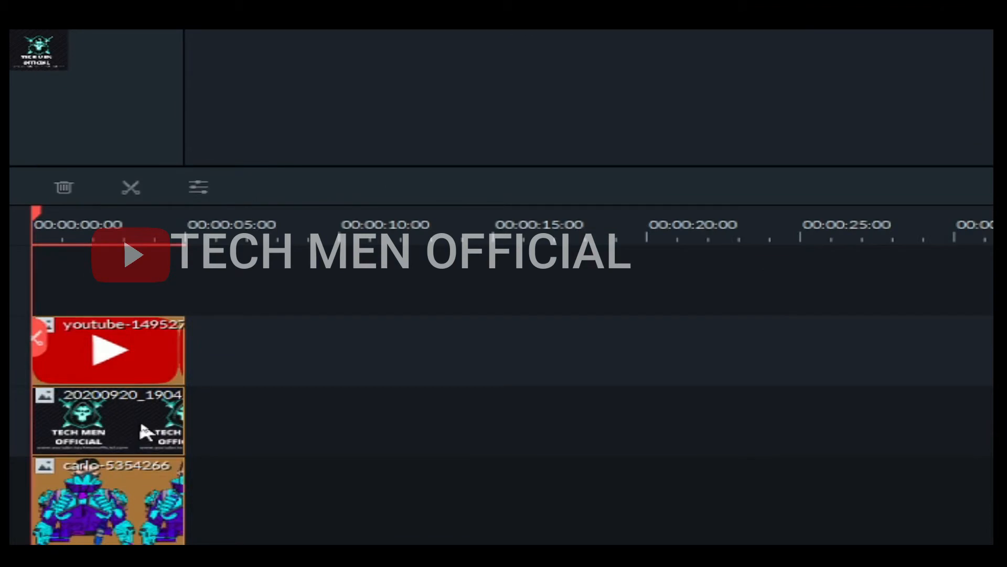
pyautogui.doubleClick(141, 430)
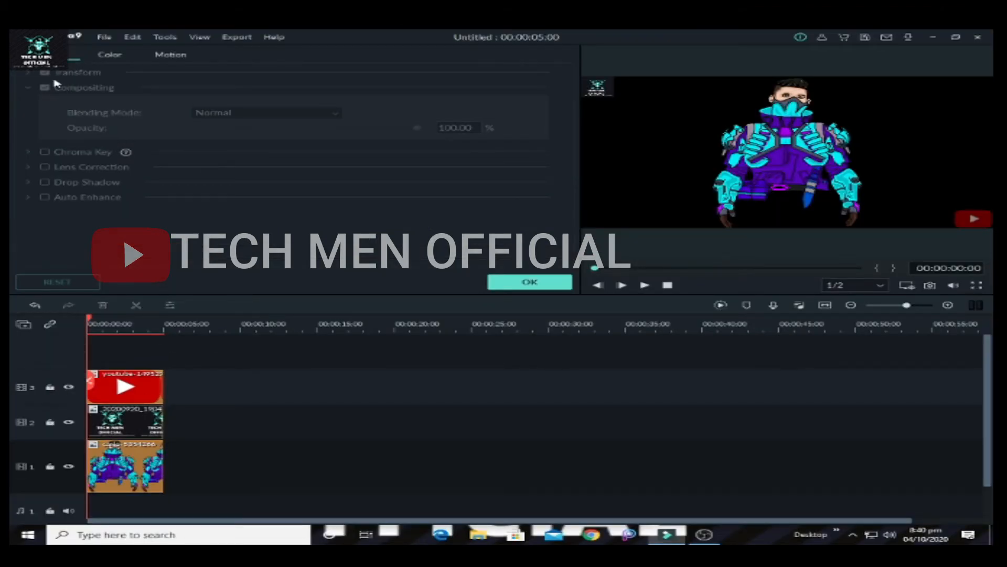
pyautogui.click(140, 422)
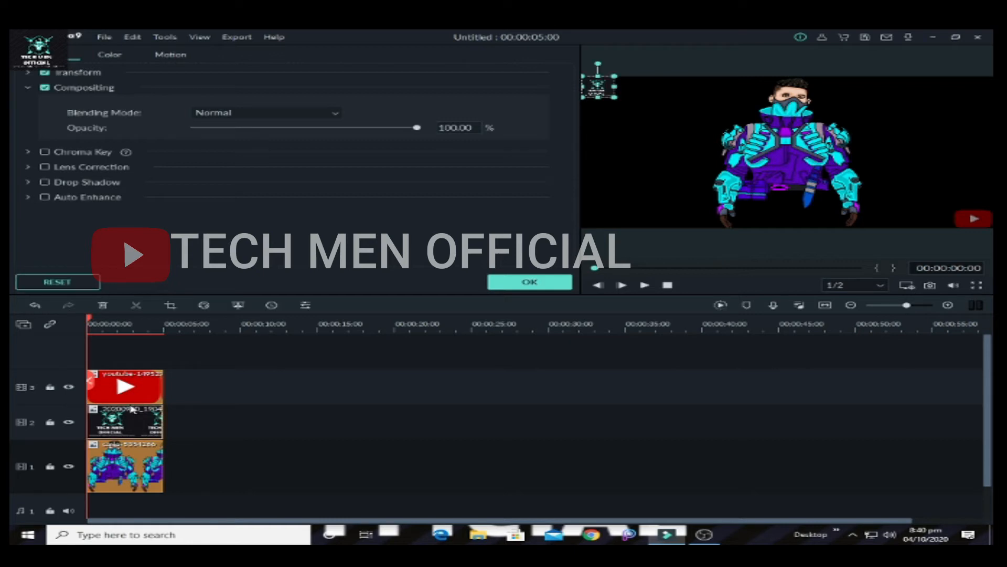
pyautogui.click(315, 128)
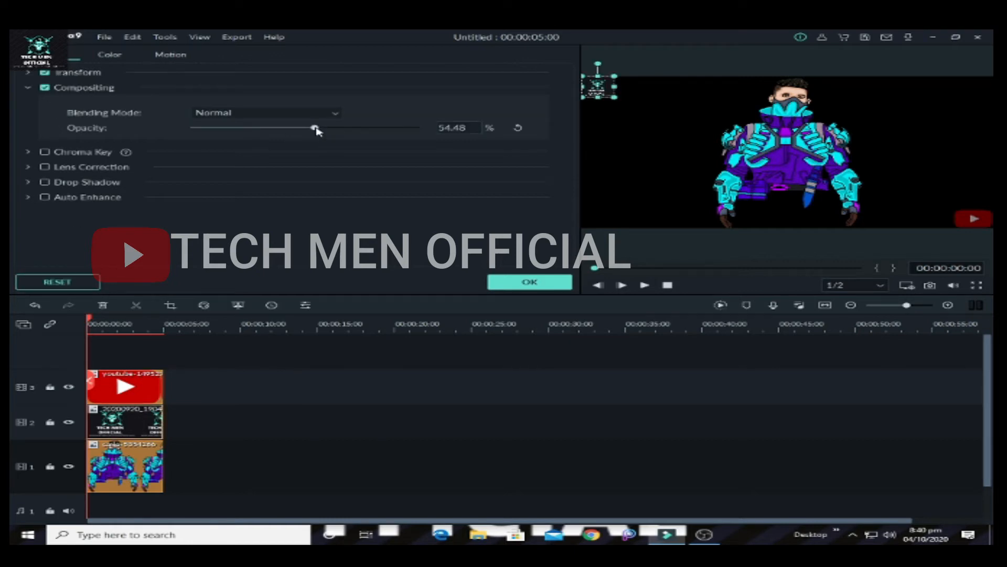
pyautogui.moveTo(315, 127); pyautogui.dragTo(347, 129)
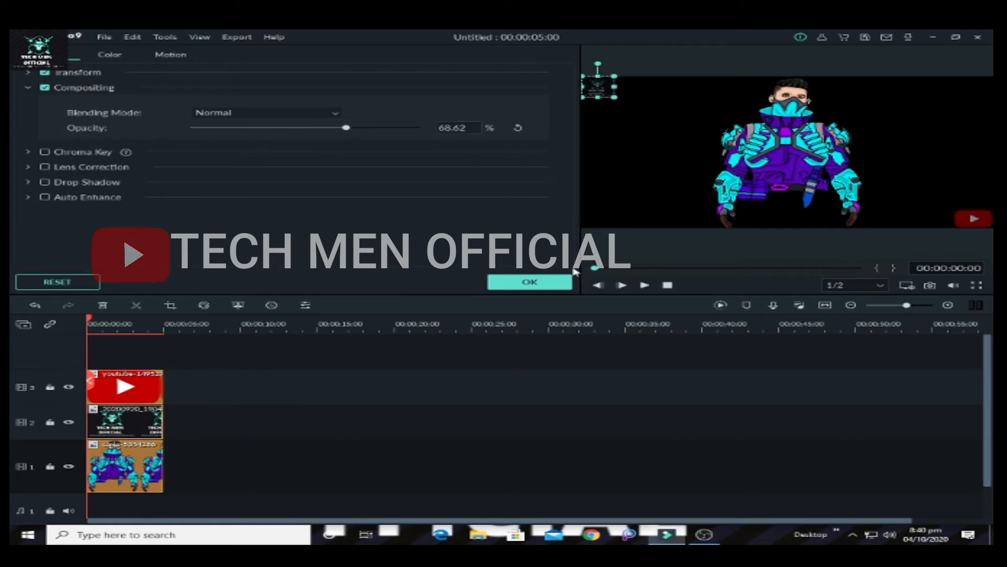
pyautogui.click(567, 281)
# Add a new video track and place the clip named video at its start.
pyautogui.click(23, 324)
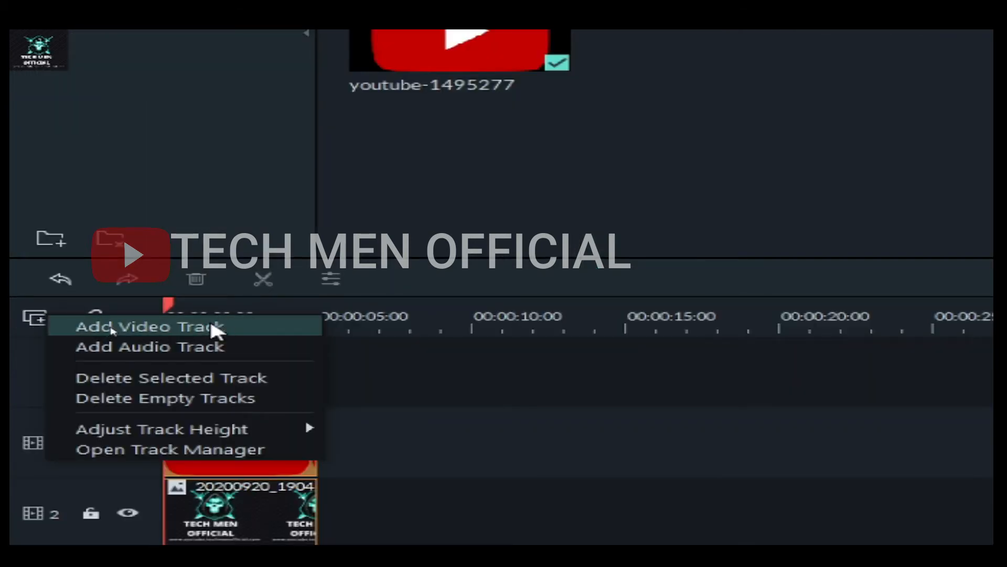
pyautogui.click(215, 328)
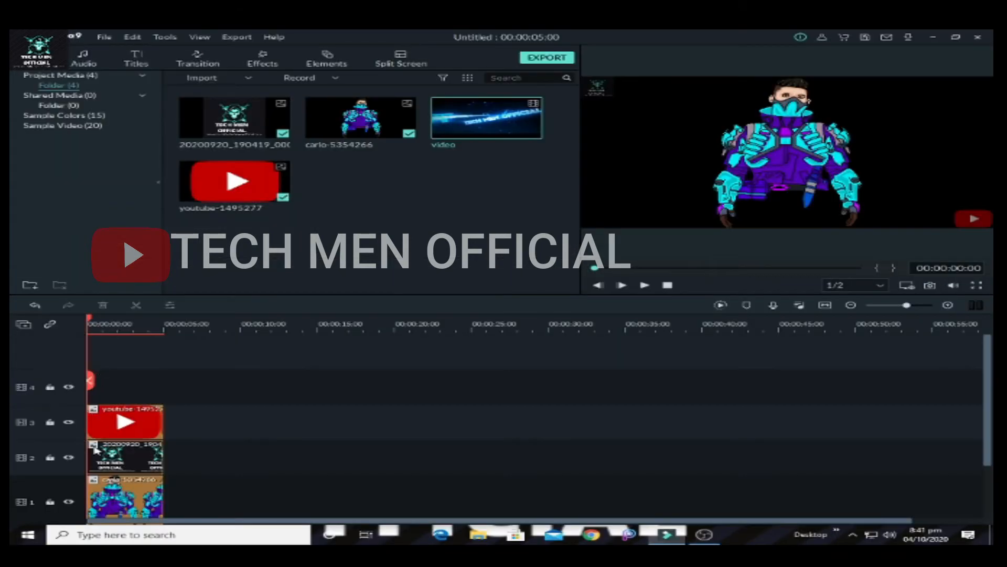
pyautogui.moveTo(487, 118); pyautogui.dragTo(102, 388)
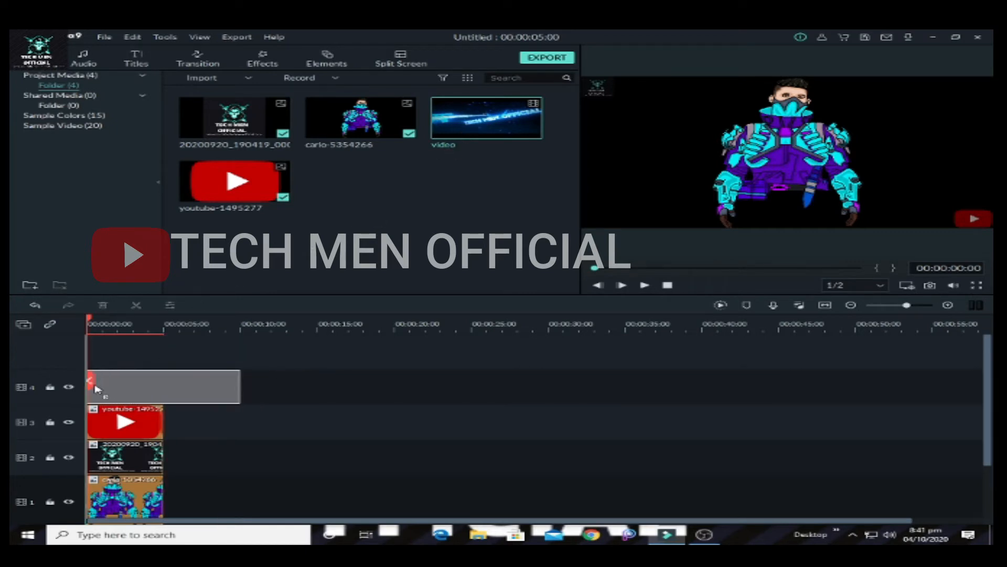
pyautogui.click(515, 305)
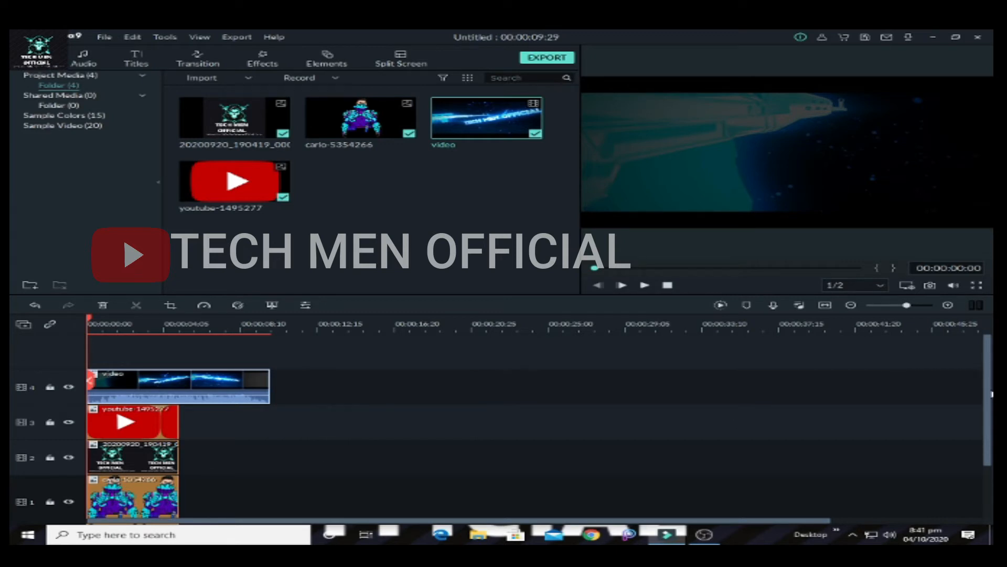
# Move the video clip to track 1, with the three image clips stacked above it on tracks 2 to 4.
pyautogui.moveTo(987, 380); pyautogui.dragTo(988, 405)
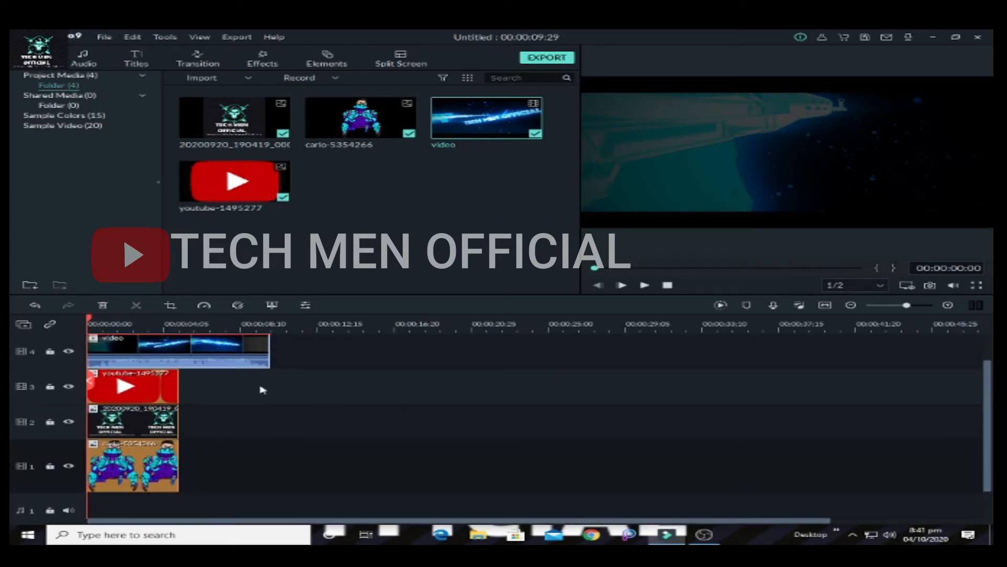
pyautogui.moveTo(231, 353); pyautogui.dragTo(225, 496)
pyautogui.click(332, 414)
pyautogui.moveTo(332, 415); pyautogui.dragTo(153, 394)
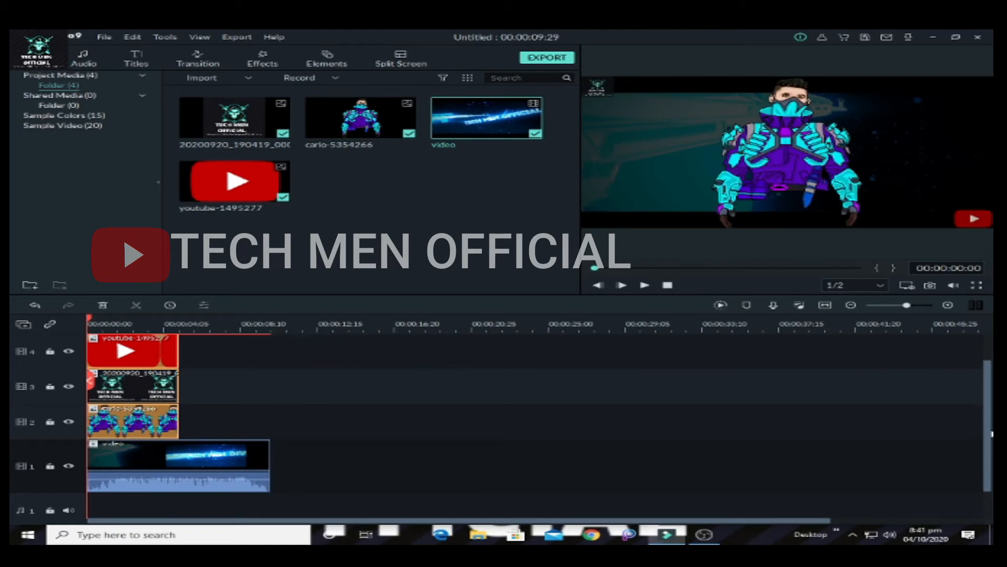
# Shrink the carlo-5354266 character image into the frame's lower-left corner.
pyautogui.scroll(2, 991, 433)
pyautogui.click(817, 156)
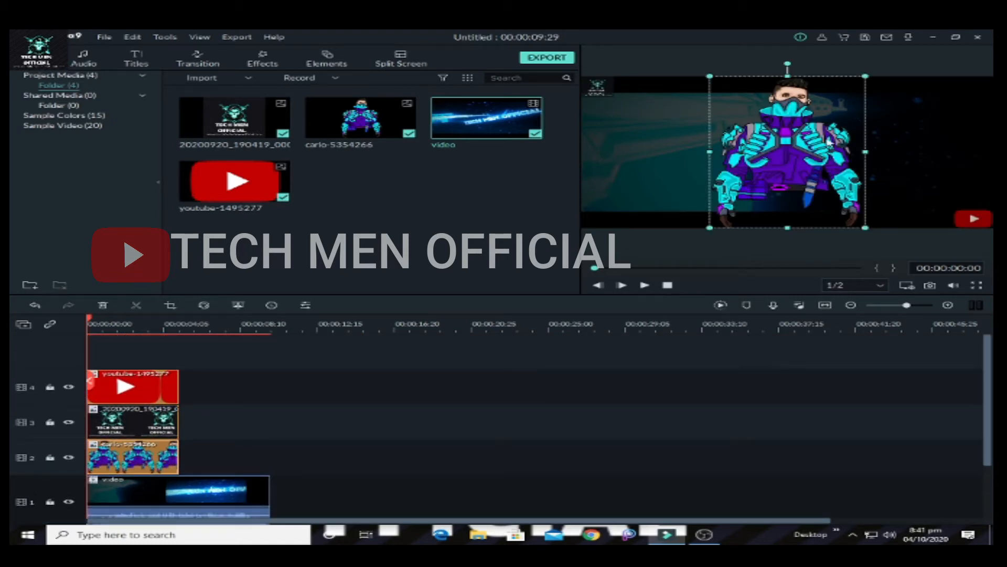
pyautogui.moveTo(866, 76); pyautogui.dragTo(607, 208)
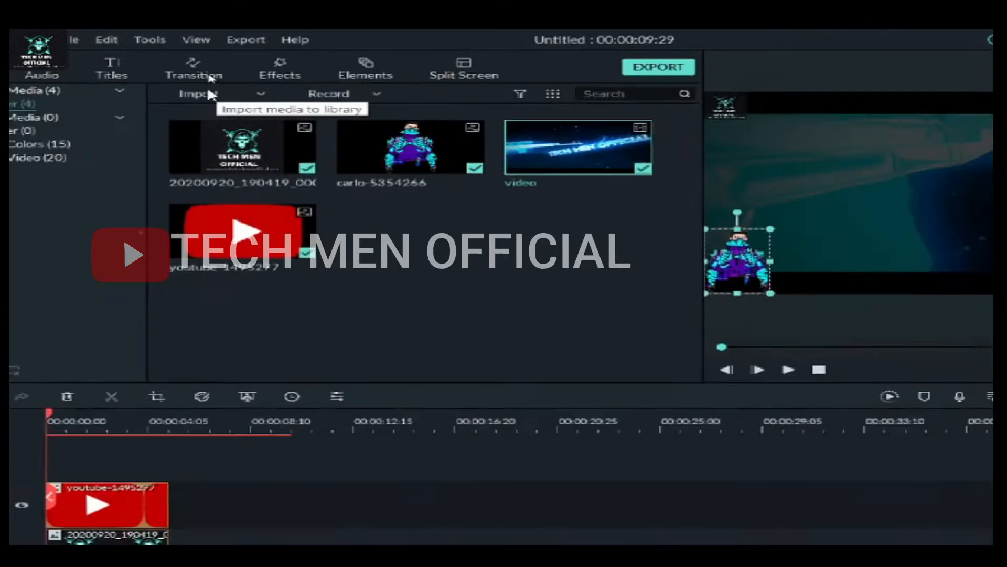
# Import the image IMG-20201001-WA0013-removebg-preview from the Downloads folder into the project media.
pyautogui.click(200, 77)
pyautogui.click(253, 131)
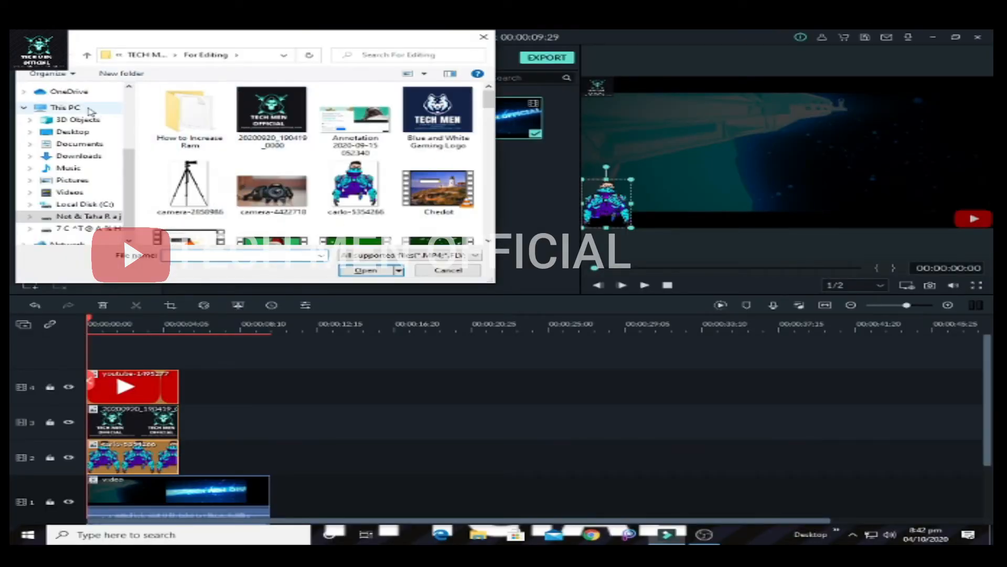
pyautogui.click(75, 160)
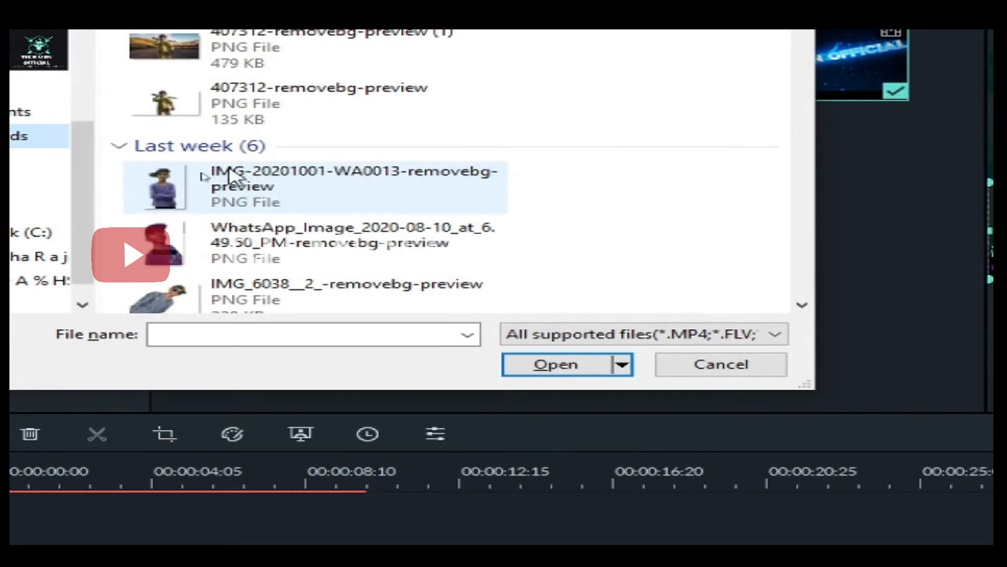
pyautogui.click(204, 178)
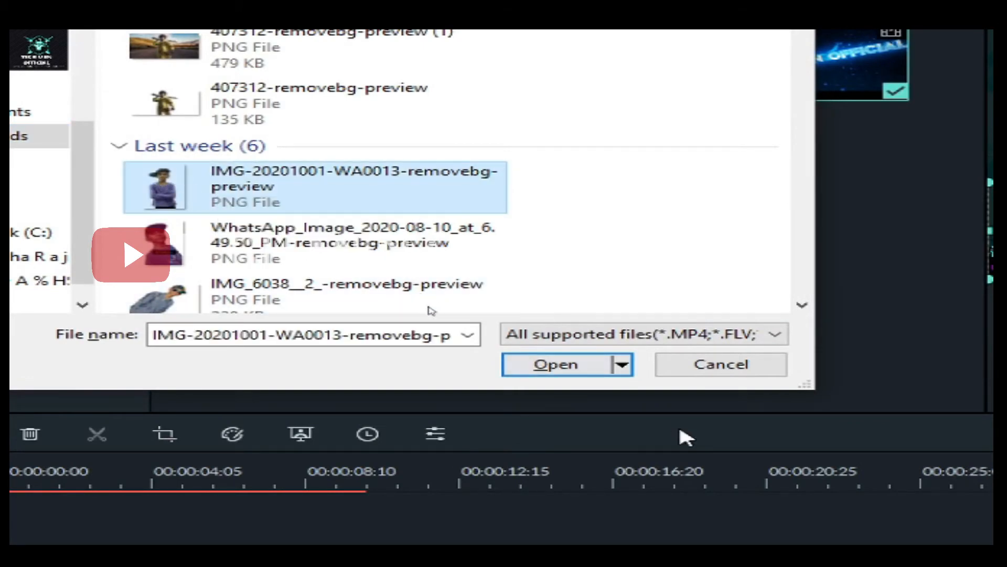
pyautogui.click(573, 362)
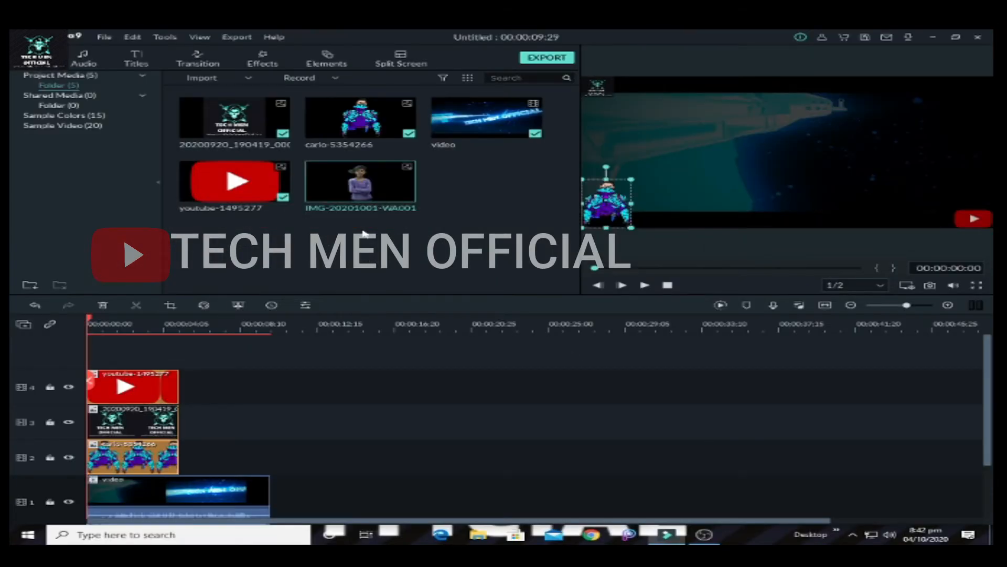
# Place the IMG-20201001-WA0013 image at the start of track 5 and position it along the frame's right side.
pyautogui.moveTo(265, 304); pyautogui.dragTo(98, 359)
pyautogui.moveTo(859, 72)
pyautogui.mouseDown()
pyautogui.moveTo(872, 53)
pyautogui.moveTo(869, 64)
pyautogui.mouseUp()
pyautogui.moveTo(832, 180); pyautogui.dragTo(989, 195)
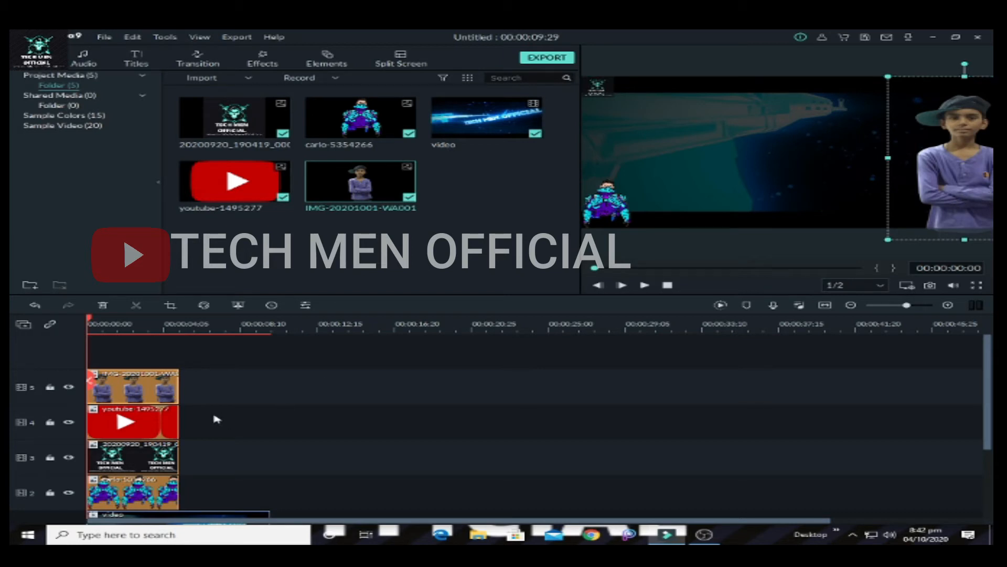
# Swap the upper two clips so youtube-1495277 sits on track 5 above the IMG-20201001 image on track 4.
pyautogui.click(165, 420)
pyautogui.moveTo(165, 420); pyautogui.dragTo(159, 360)
pyautogui.moveTo(146, 422); pyautogui.dragTo(140, 455)
pyautogui.moveTo(133, 393); pyautogui.dragTo(142, 415)
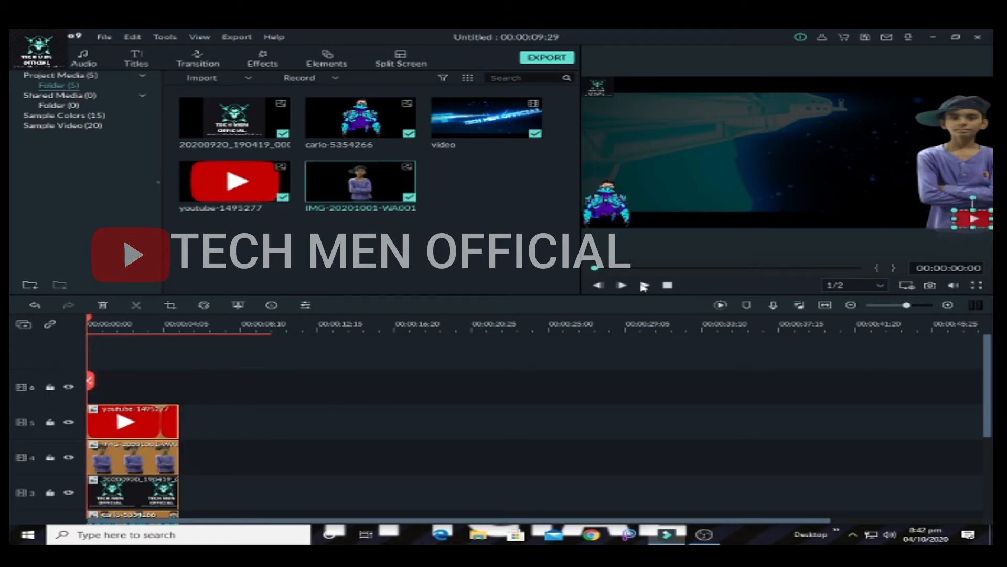
# Play back the layered intro and bring the playhead to the end of the video clip on track 1.
pyautogui.click(645, 287)
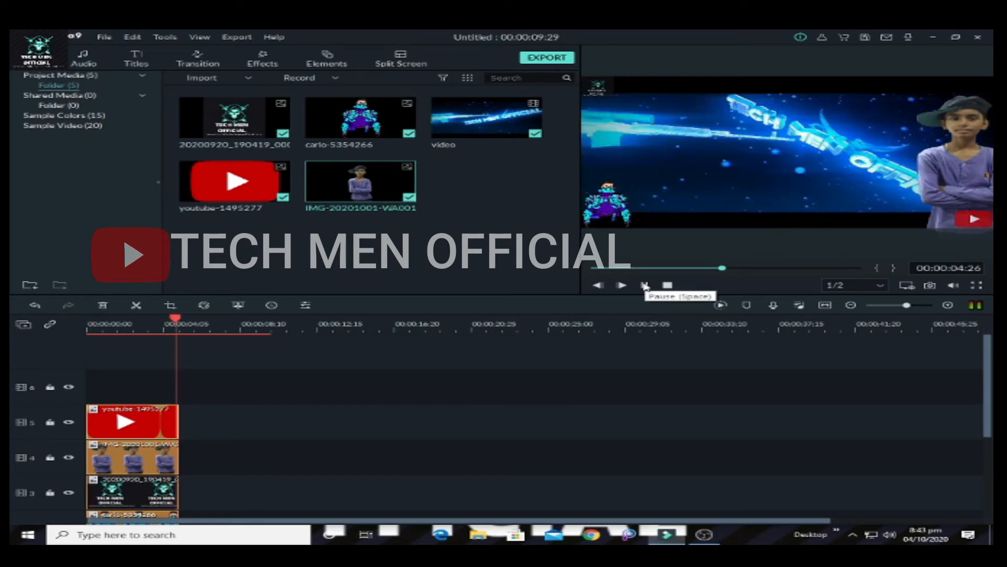
pyautogui.click(645, 287)
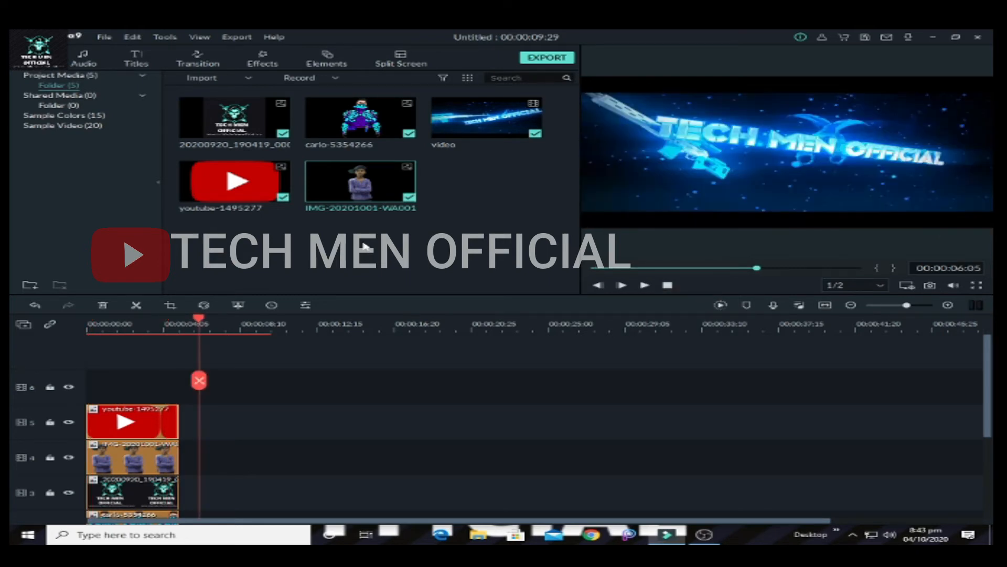
pyautogui.moveTo(988, 377); pyautogui.dragTo(990, 434)
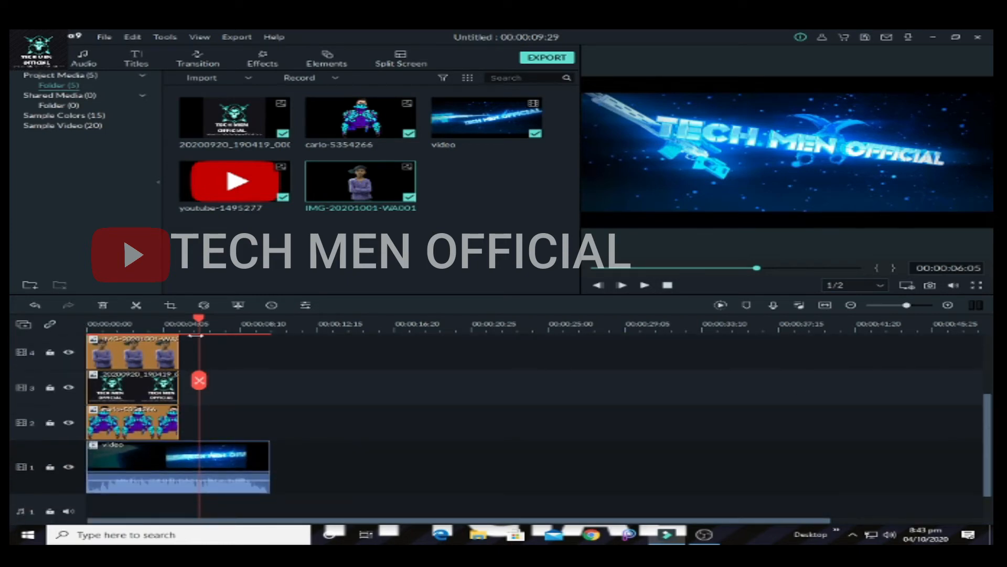
pyautogui.moveTo(200, 317); pyautogui.dragTo(273, 332)
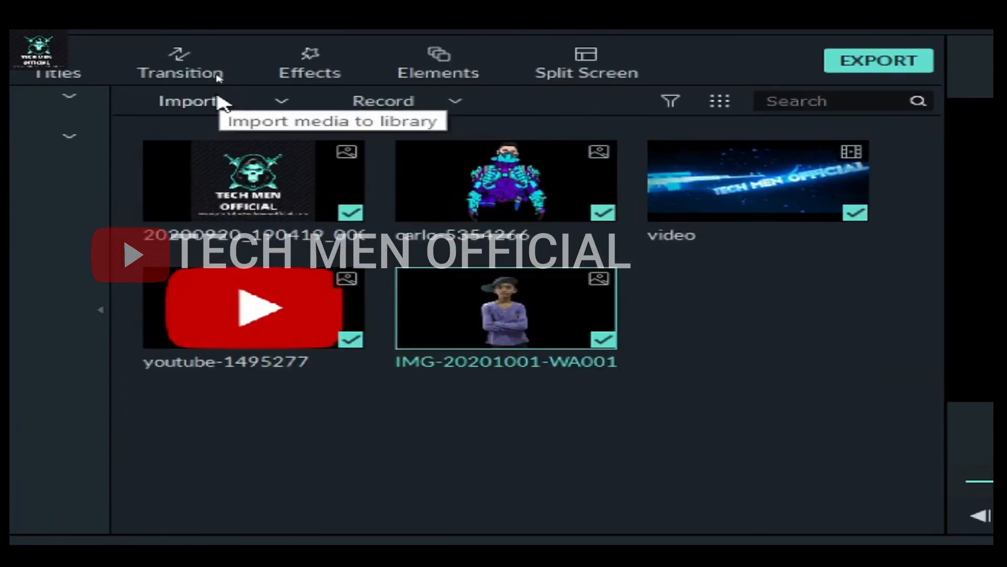
# Import the How To Download (YUTUBE) Videos clip from the For Editing folder and place it after the intro on track 1.
pyautogui.click(218, 78)
pyautogui.click(246, 129)
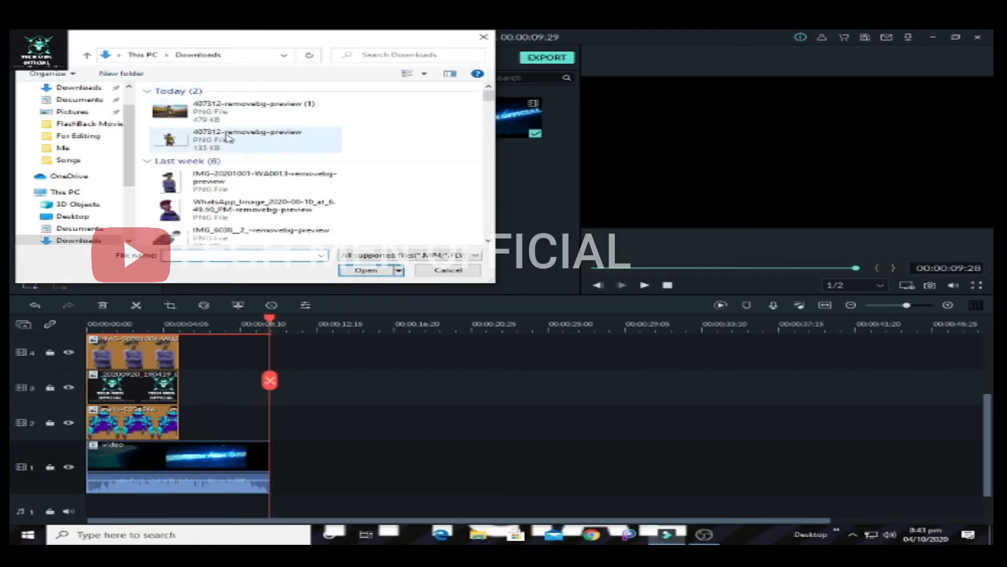
pyautogui.click(77, 135)
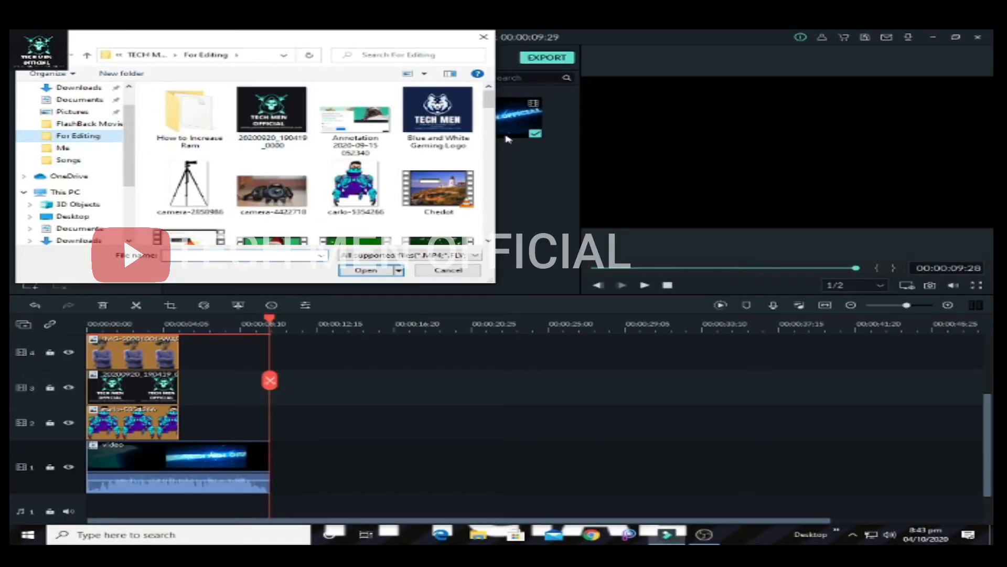
pyautogui.scroll(-2, 490, 113)
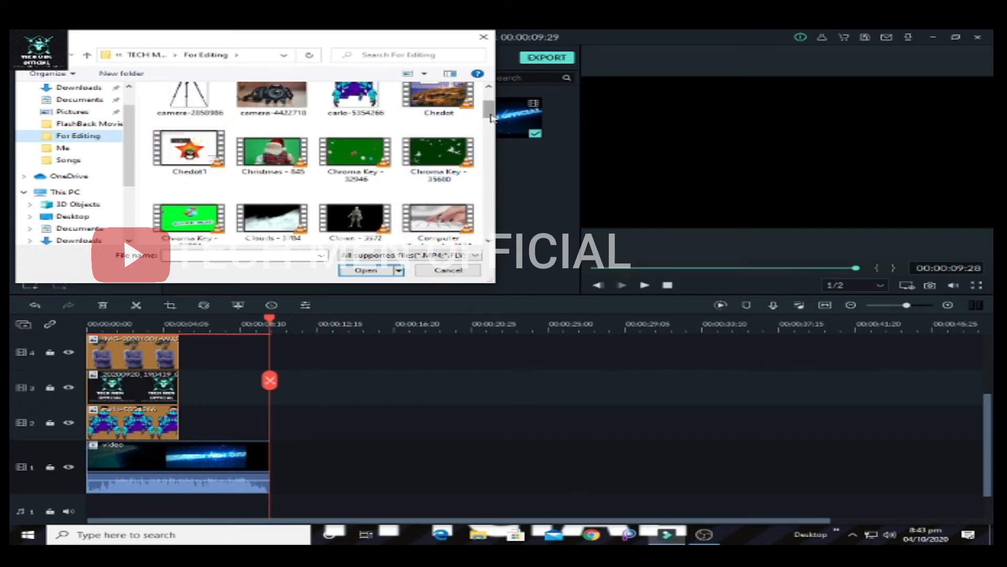
pyautogui.scroll(-3, 491, 131)
pyautogui.moveTo(492, 131); pyautogui.dragTo(490, 168)
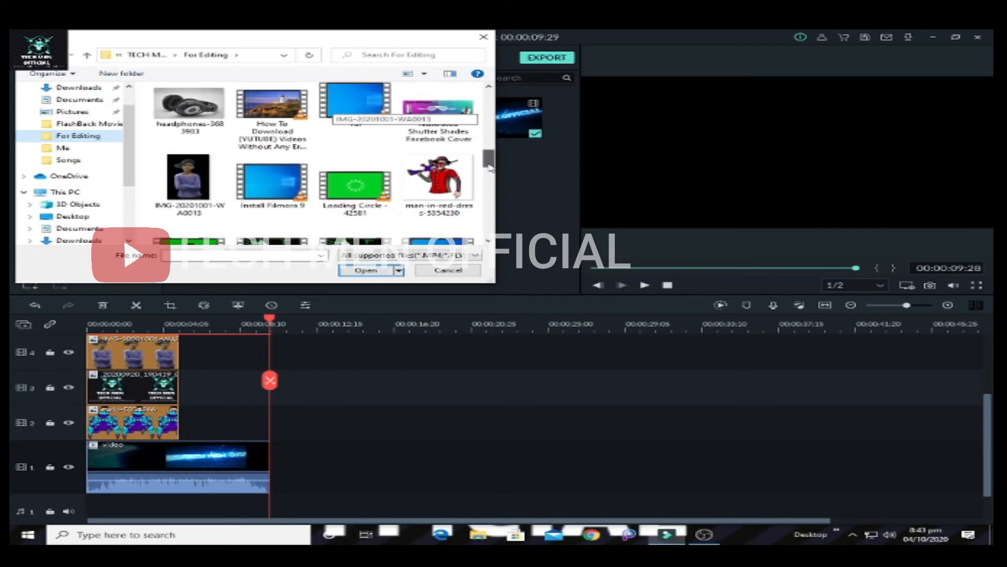
pyautogui.click(292, 120)
pyautogui.click(376, 270)
pyautogui.moveTo(487, 181); pyautogui.dragTo(278, 492)
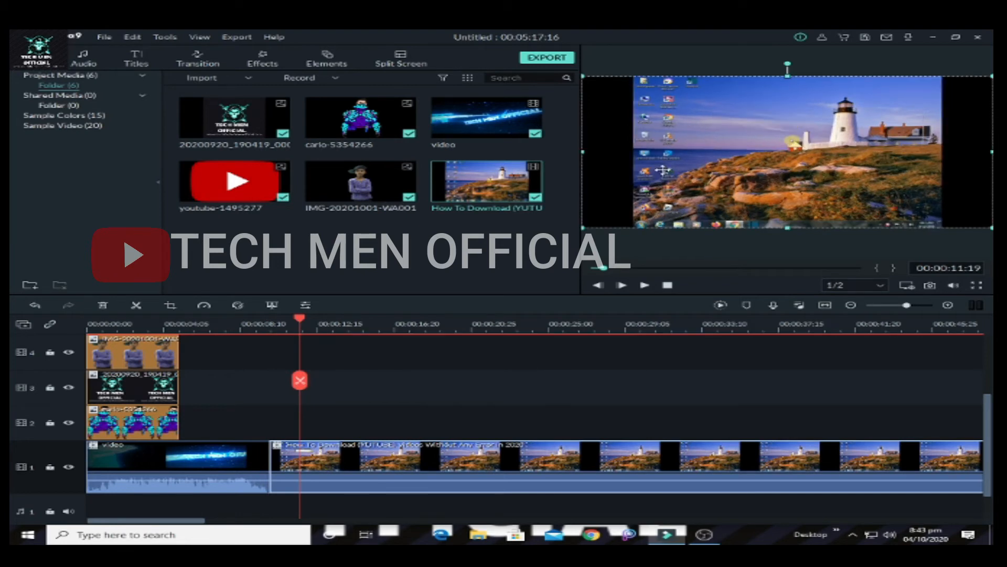
# Stretch the How To Download clip's left side beyond the frame to remove its black bar there.
pyautogui.click(705, 162)
pyautogui.click(735, 257)
pyautogui.click(579, 479)
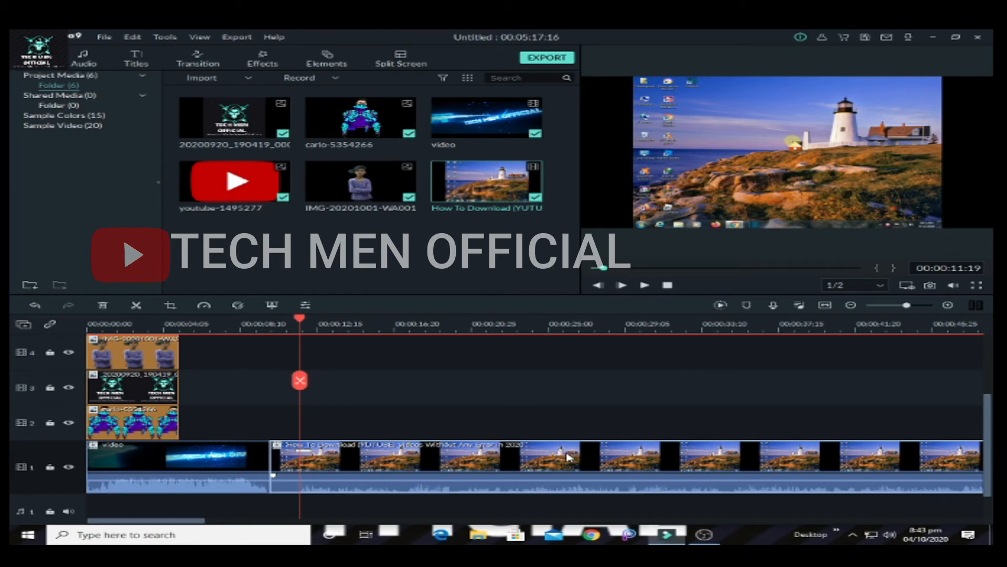
pyautogui.moveTo(583, 153); pyautogui.dragTo(518, 151)
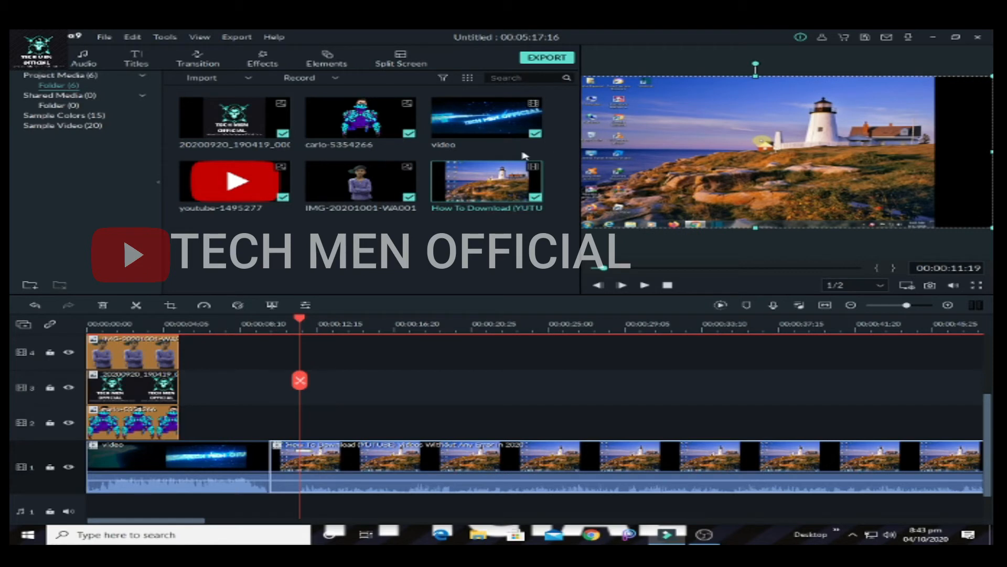
pyautogui.moveTo(987, 153); pyautogui.dragTo(990, 152)
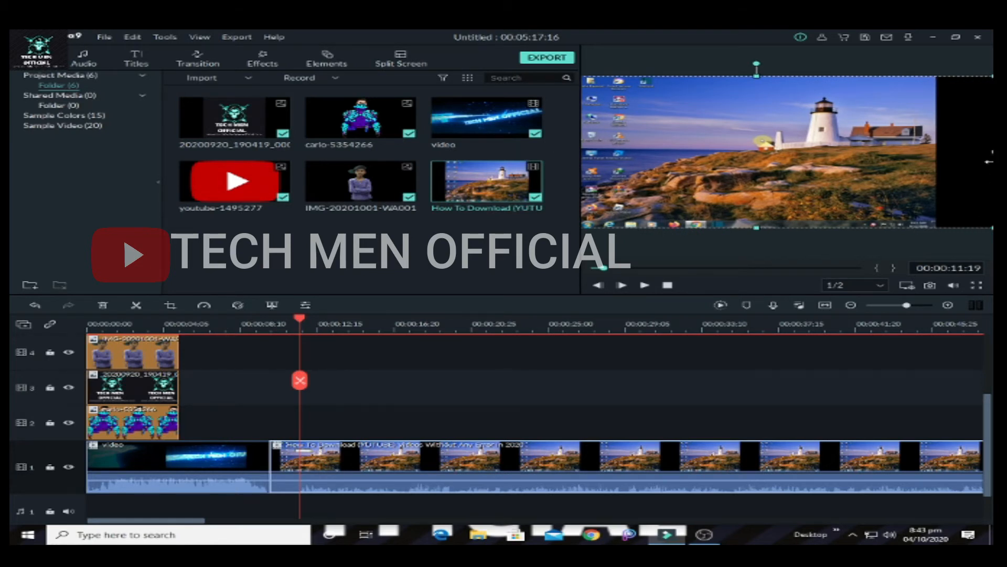
# Extend the How To Download clip's right side past the frame and bring its top and bottom edges slightly inward.
pyautogui.click(956, 38)
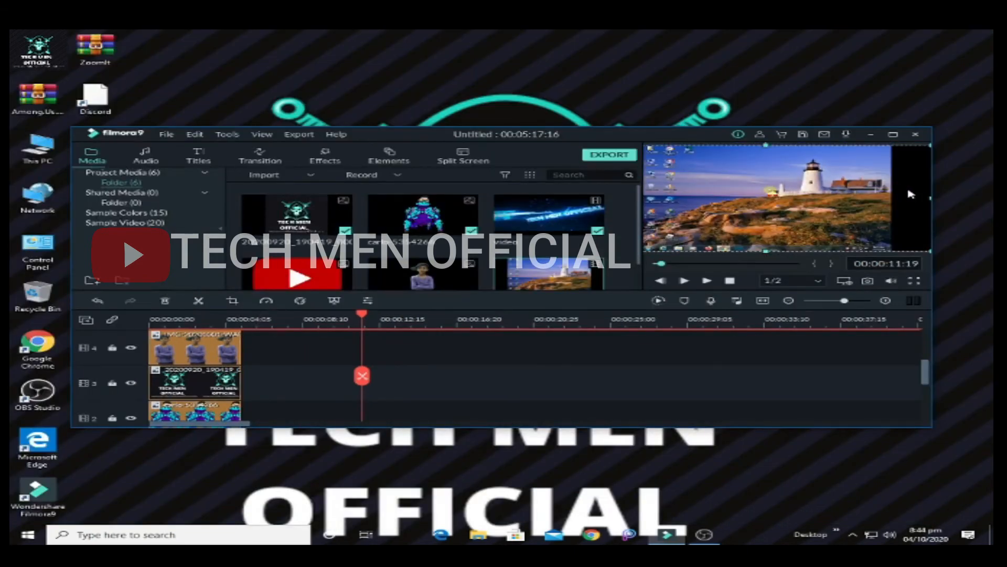
pyautogui.moveTo(930, 197); pyautogui.dragTo(988, 199)
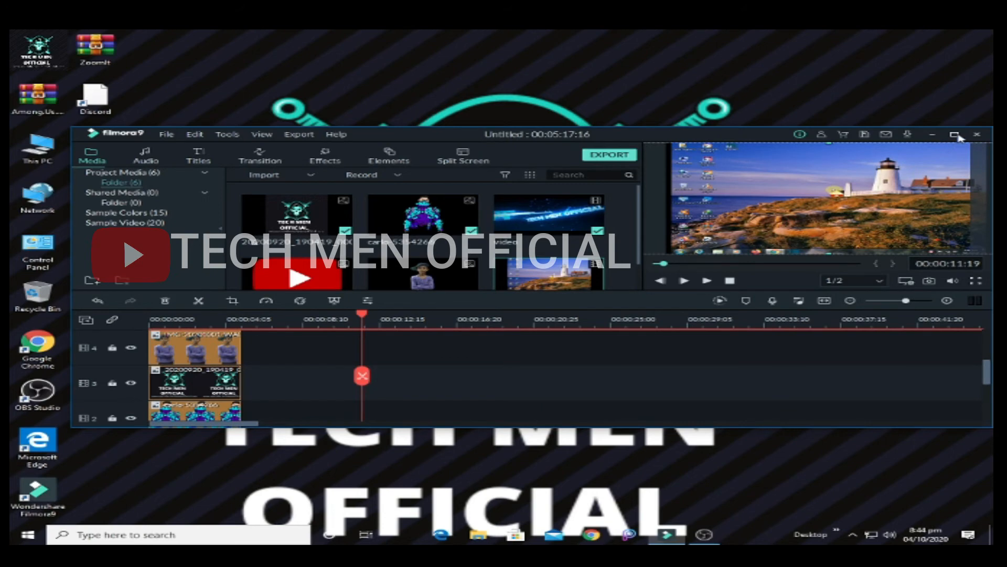
pyautogui.click(961, 136)
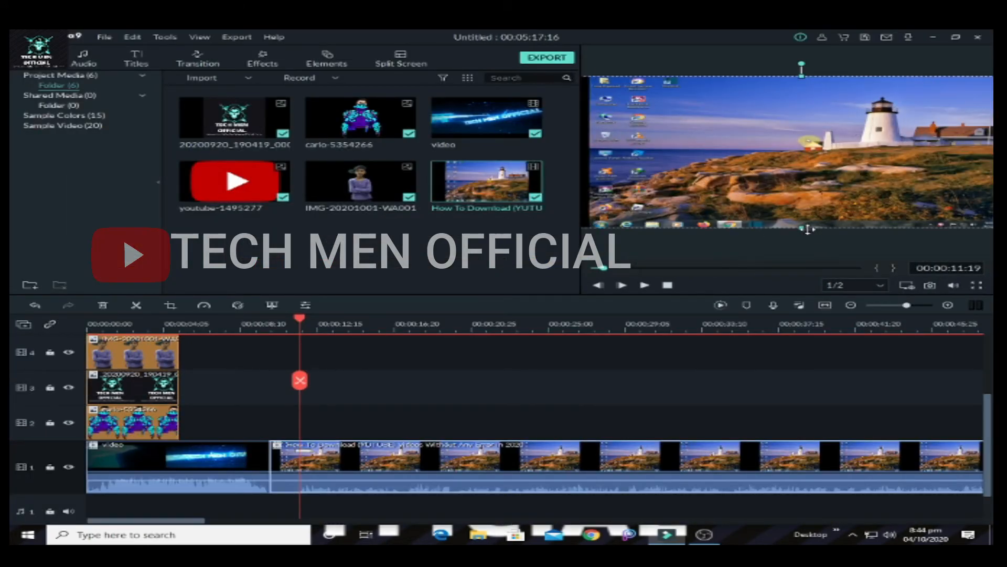
pyautogui.moveTo(798, 227); pyautogui.dragTo(799, 223)
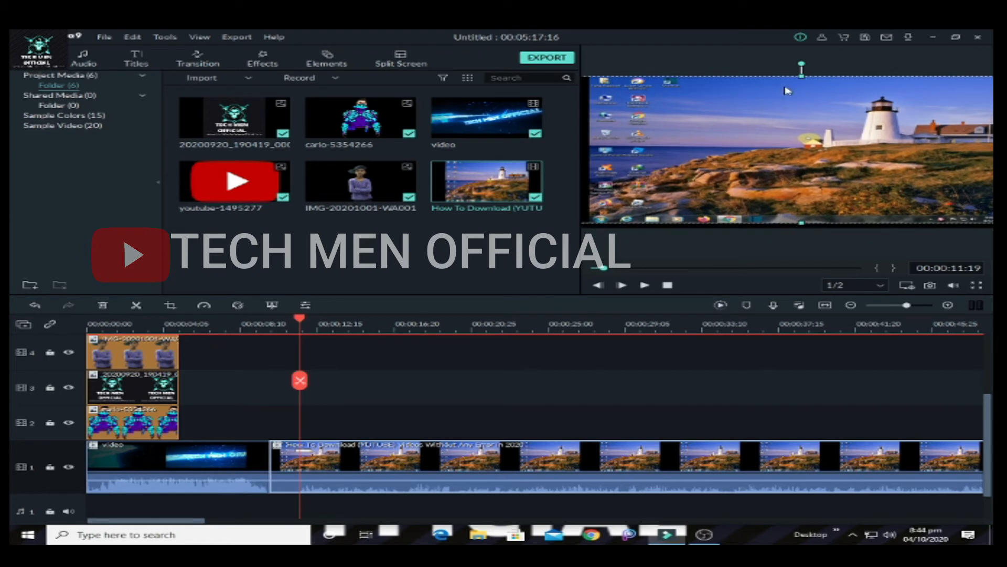
pyautogui.moveTo(802, 77); pyautogui.dragTo(803, 90)
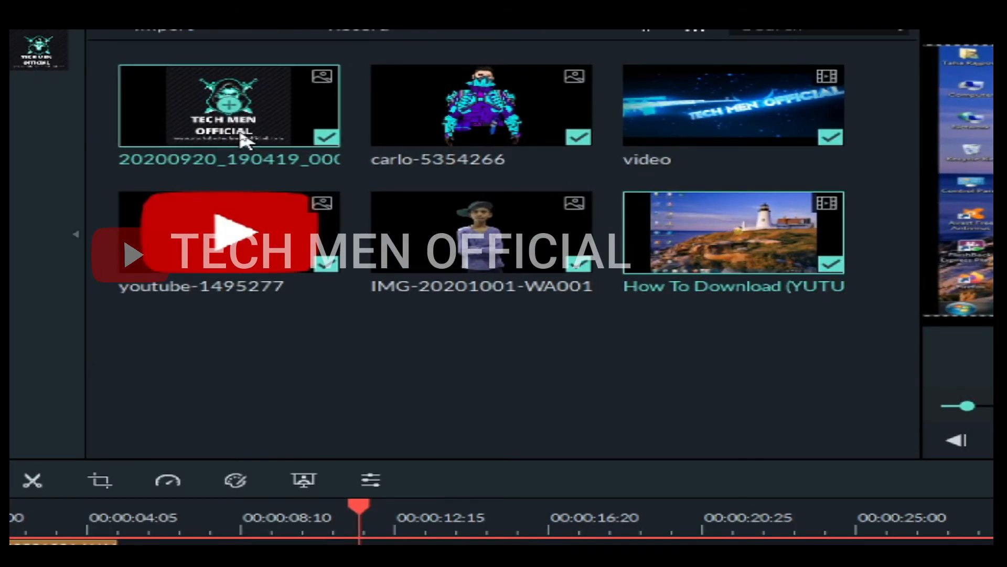
# Add another 20200920_190419_0000 logo after the first on track 3 and delete the duplicate How To Download clip from that track.
pyautogui.moveTo(242, 133); pyautogui.dragTo(277, 227)
pyautogui.moveTo(315, 324); pyautogui.dragTo(187, 400)
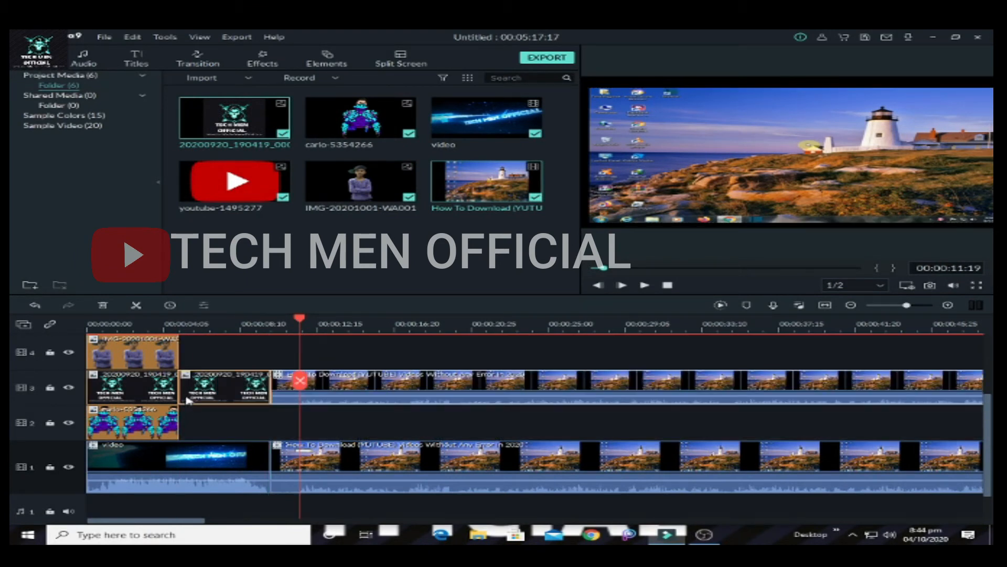
pyautogui.click(330, 394)
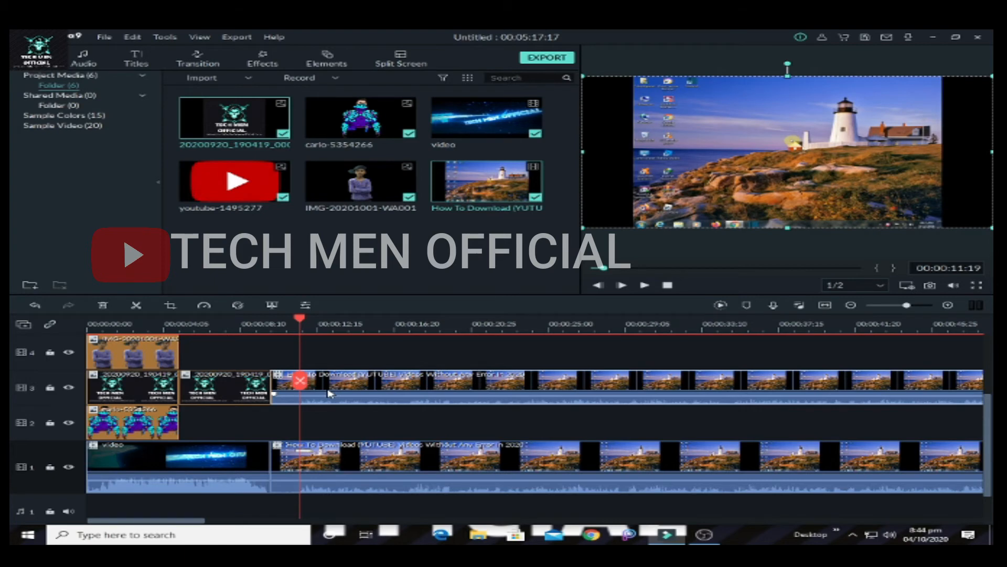
pyautogui.press('Delete')
# Extend the second logo clip to the end of the How To Download video and shrink it into the frame's upper-left corner.
pyautogui.moveTo(272, 383); pyautogui.dragTo(269, 416)
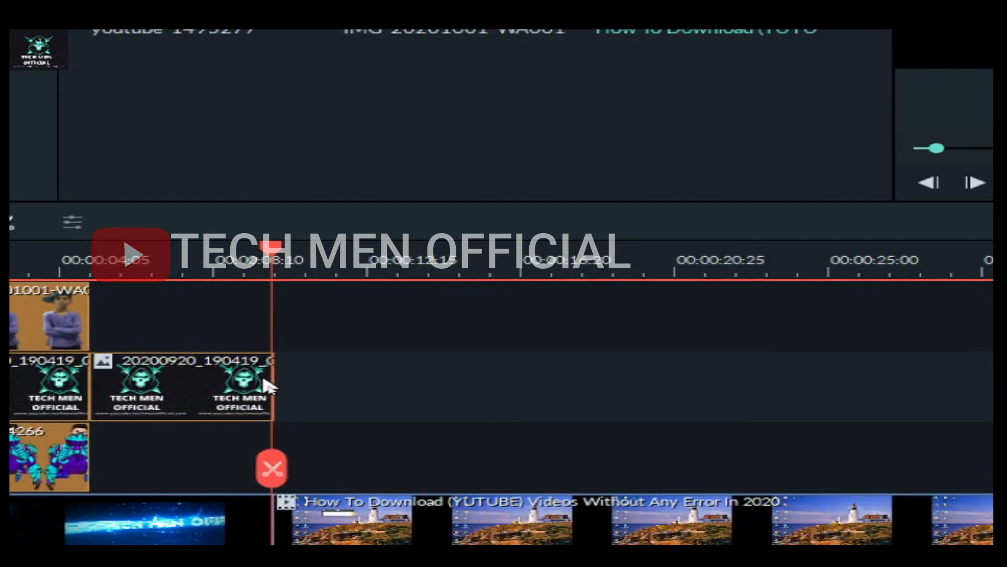
pyautogui.click(271, 385)
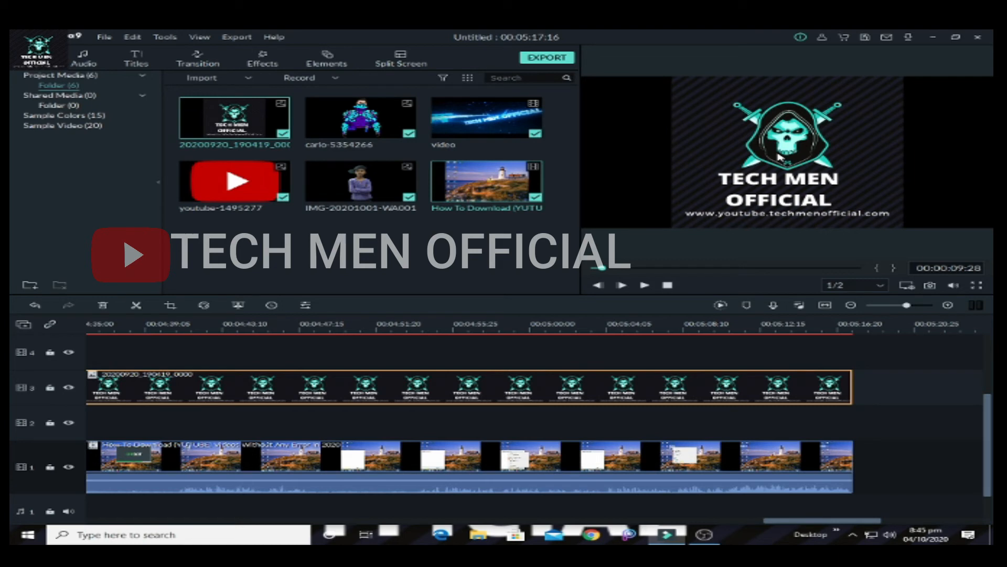
pyautogui.click(778, 157)
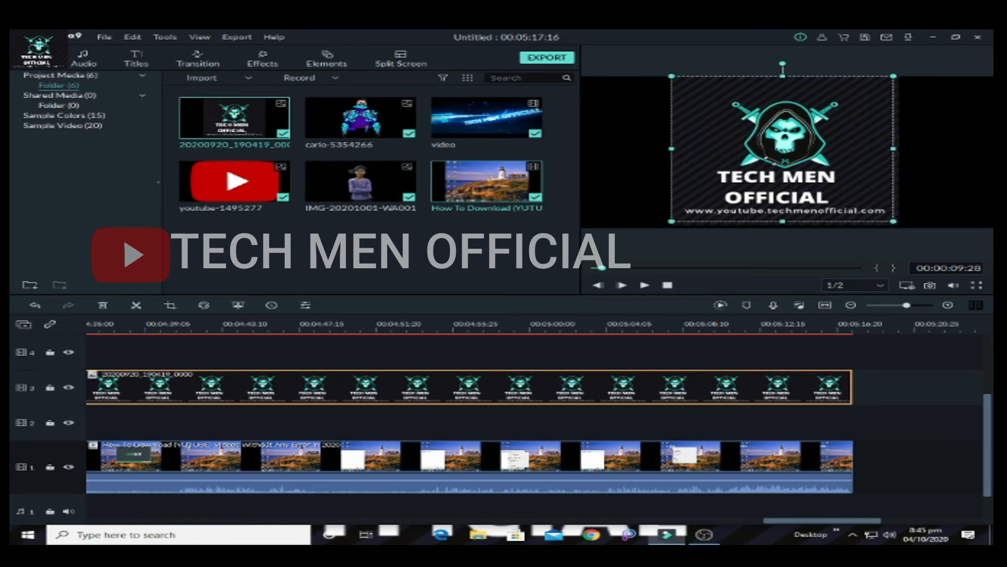
pyautogui.moveTo(893, 220); pyautogui.dragTo(605, 100)
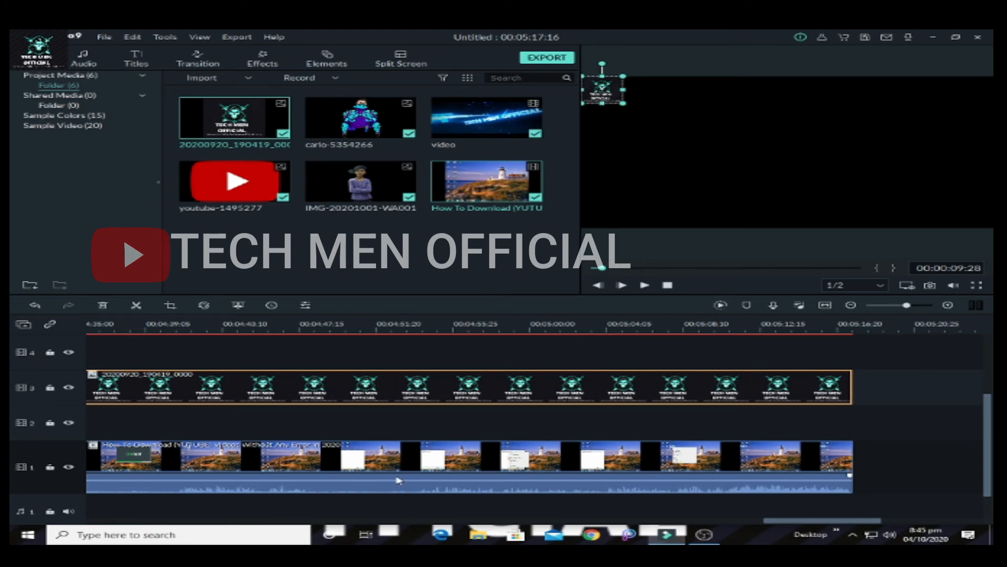
# Set the opacity of the extended logo clip to 63.79%.
pyautogui.doubleClick(394, 388)
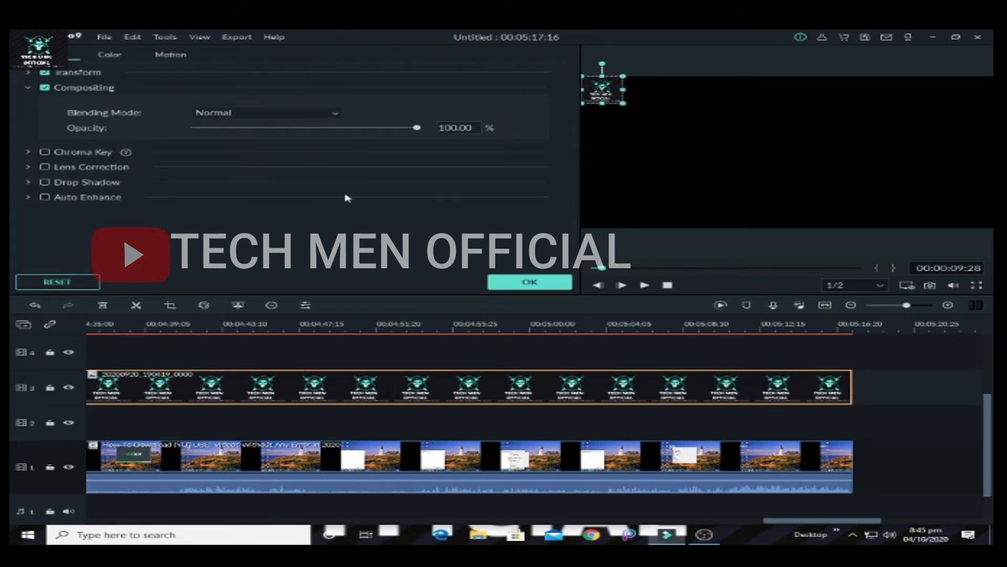
pyautogui.click(338, 127)
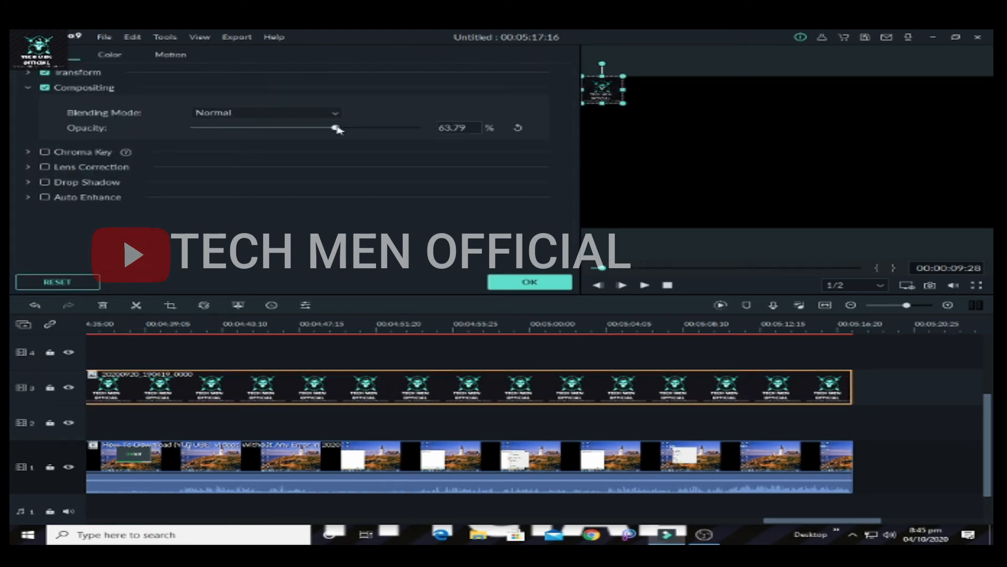
pyautogui.click(543, 286)
# Play the video from 00:00:28:23 and split the extended logo clip on track 3 at about 32 seconds.
pyautogui.click(619, 268)
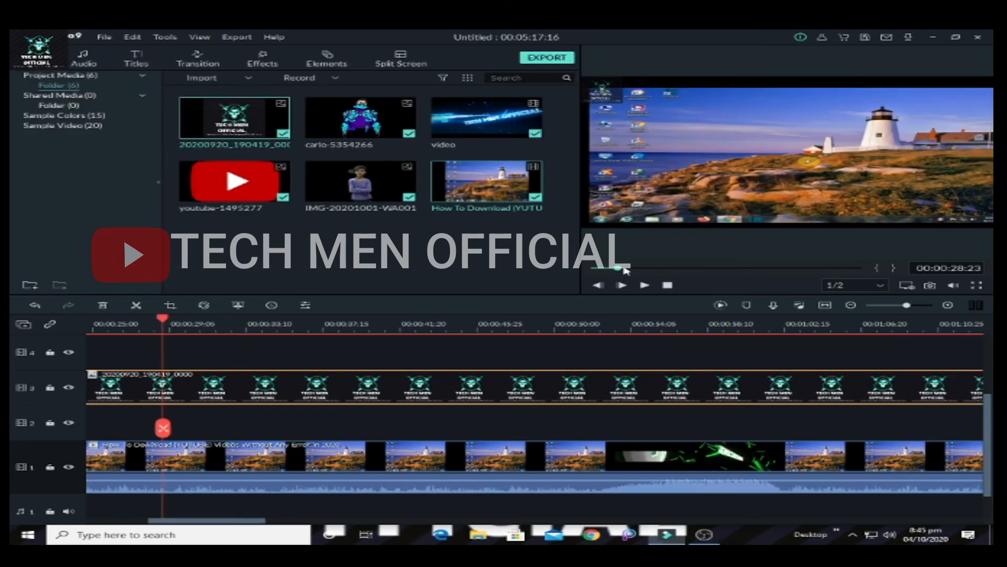
pyautogui.press('space')
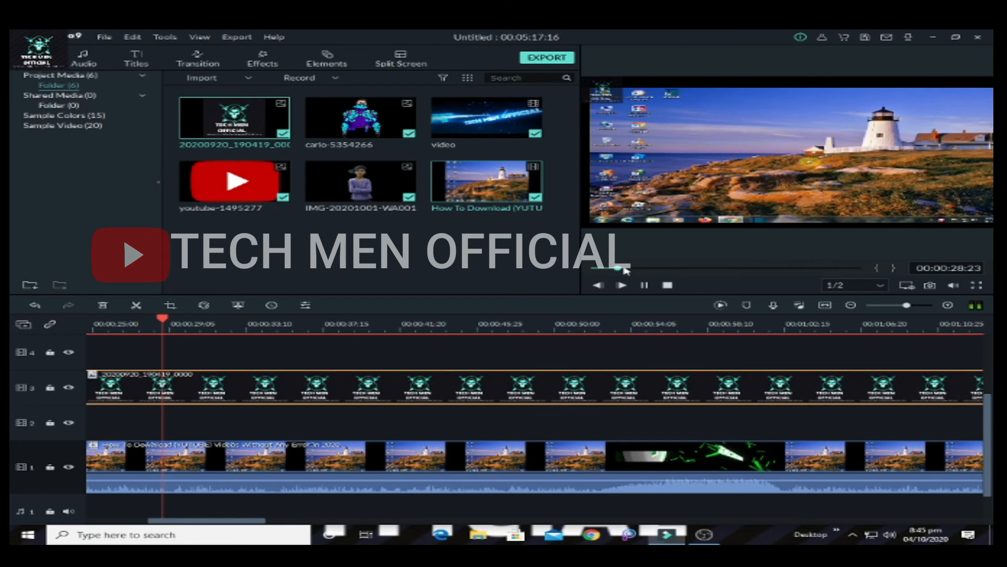
pyautogui.press('space')
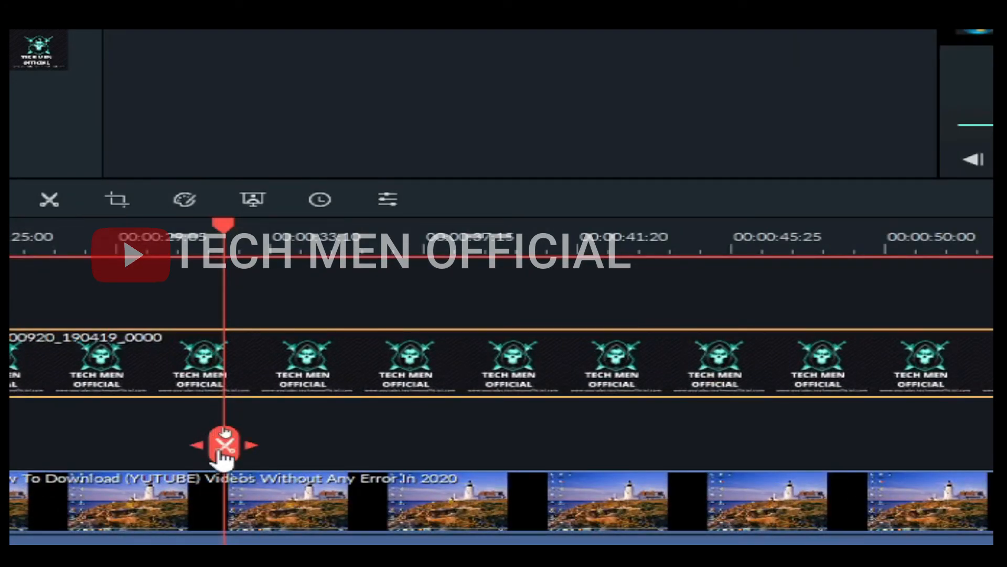
pyautogui.click(225, 438)
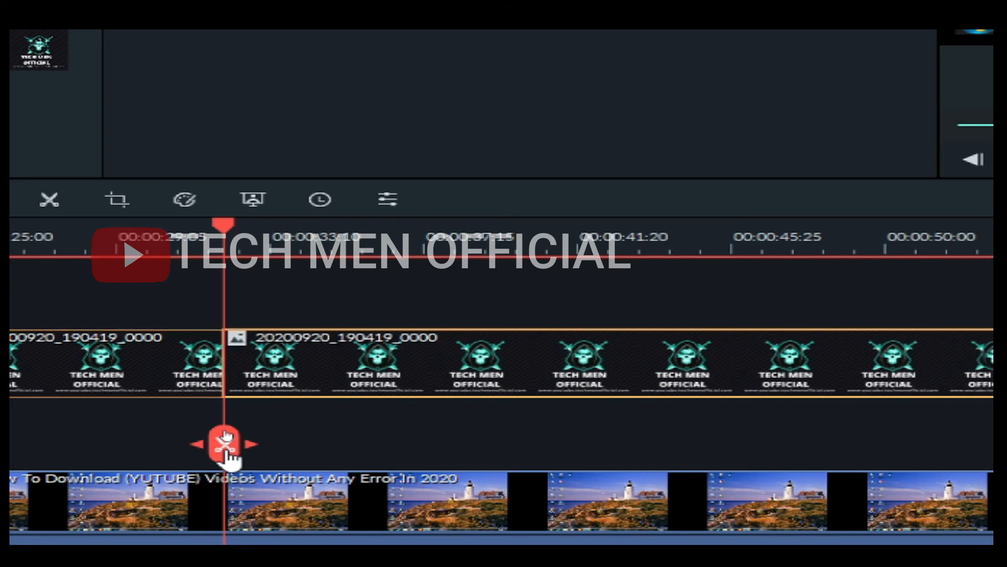
# Split the How To Download clip at 00:00:32:04, add the Linear 14 transition at the logo cut on track 3, and preview it.
pyautogui.click(226, 438)
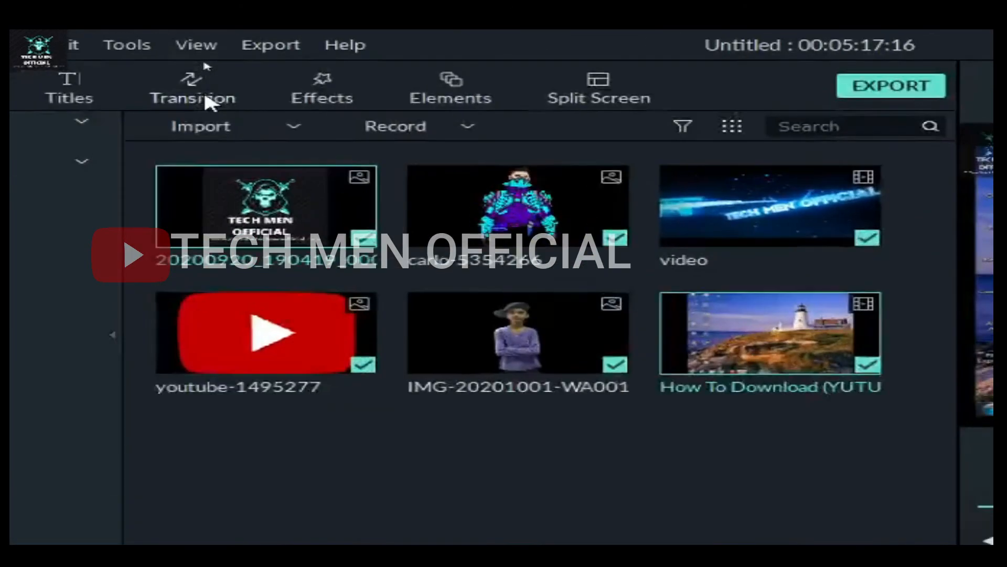
pyautogui.click(205, 93)
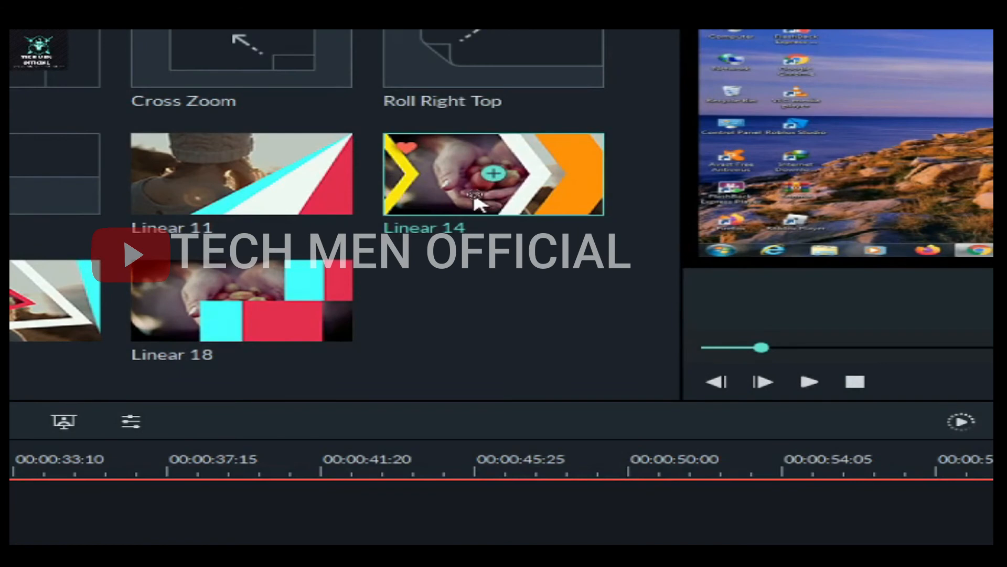
pyautogui.moveTo(479, 192); pyautogui.dragTo(223, 365)
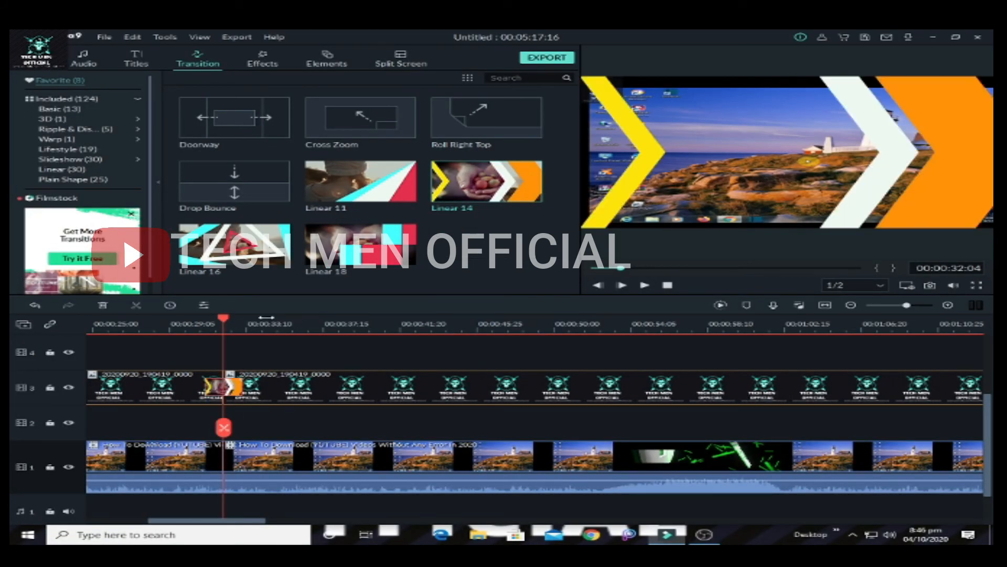
pyautogui.moveTo(230, 325); pyautogui.dragTo(202, 321)
pyautogui.press('space')
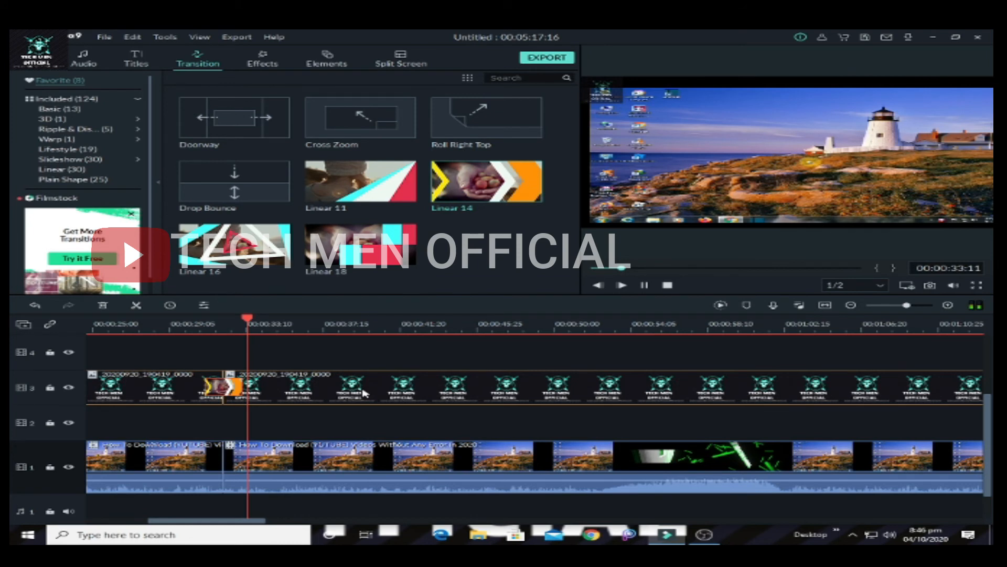
pyautogui.press('space')
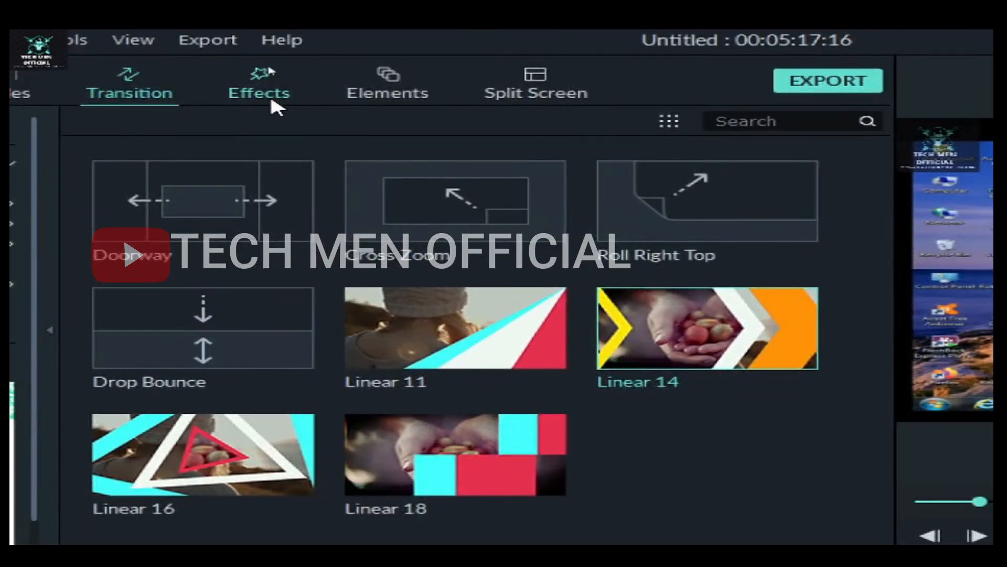
# Apply the Mosaic effect to the How To Download clip after the cut on track 1.
pyautogui.click(268, 68)
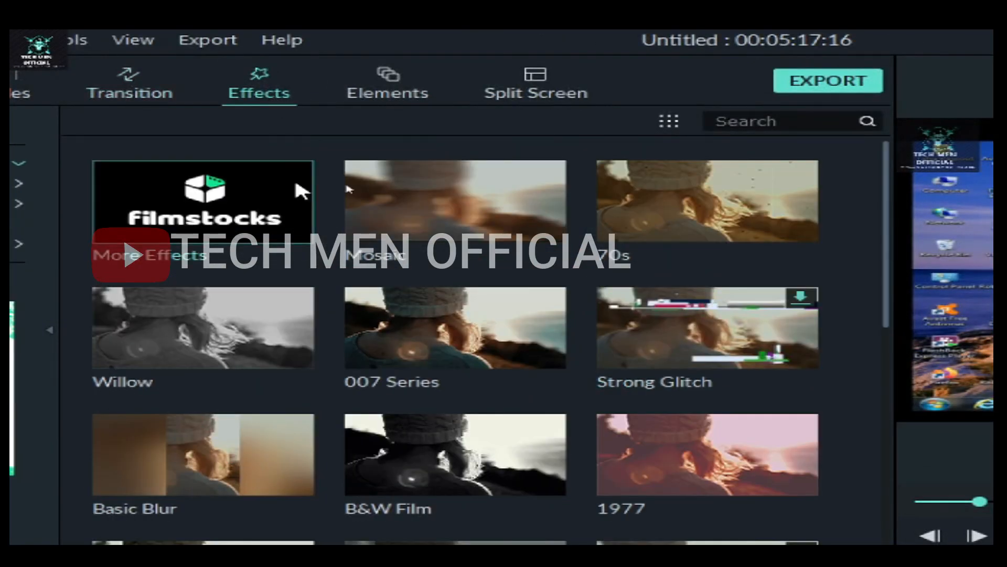
pyautogui.click(506, 212)
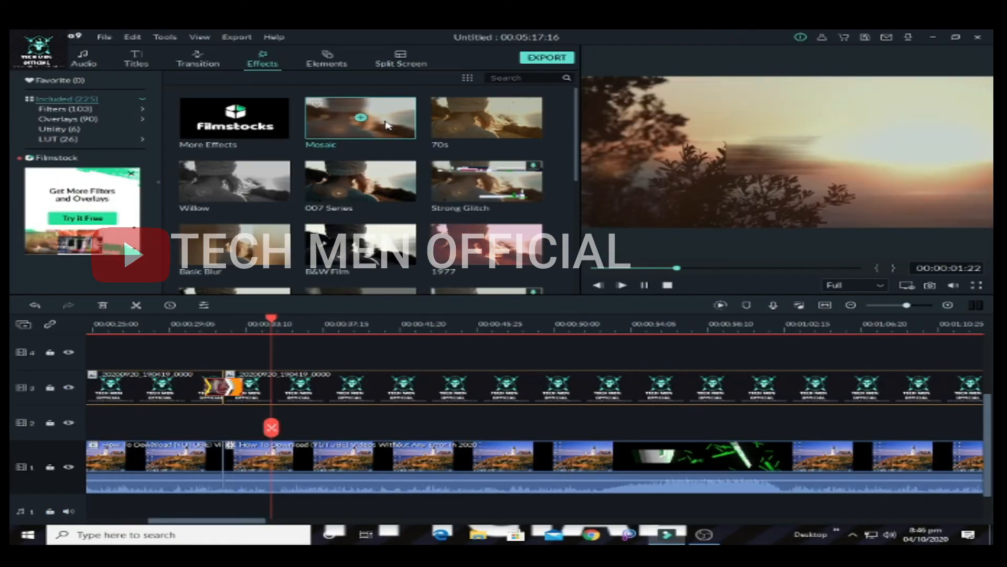
pyautogui.moveTo(387, 125); pyautogui.dragTo(277, 405)
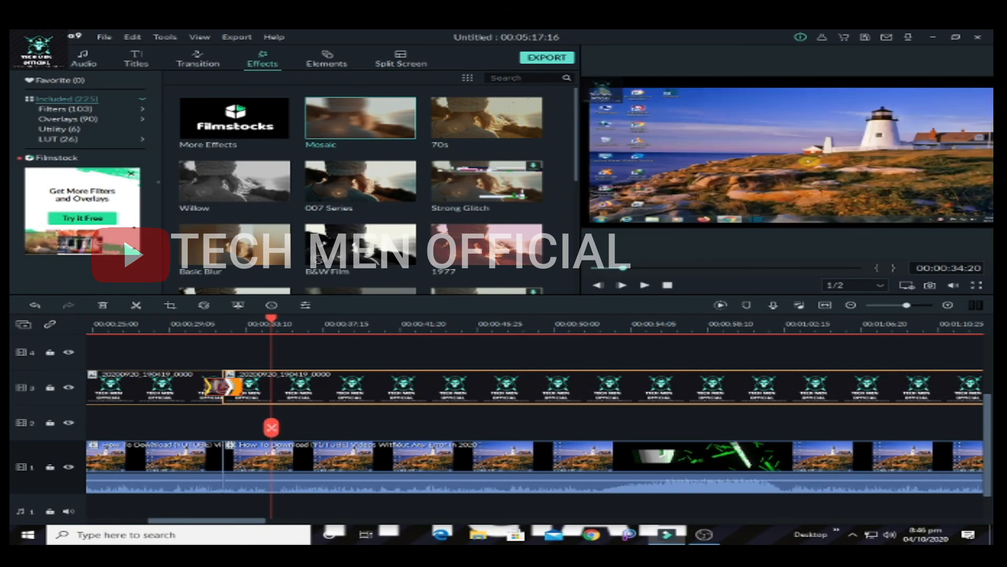
pyautogui.moveTo(277, 404); pyautogui.dragTo(262, 453)
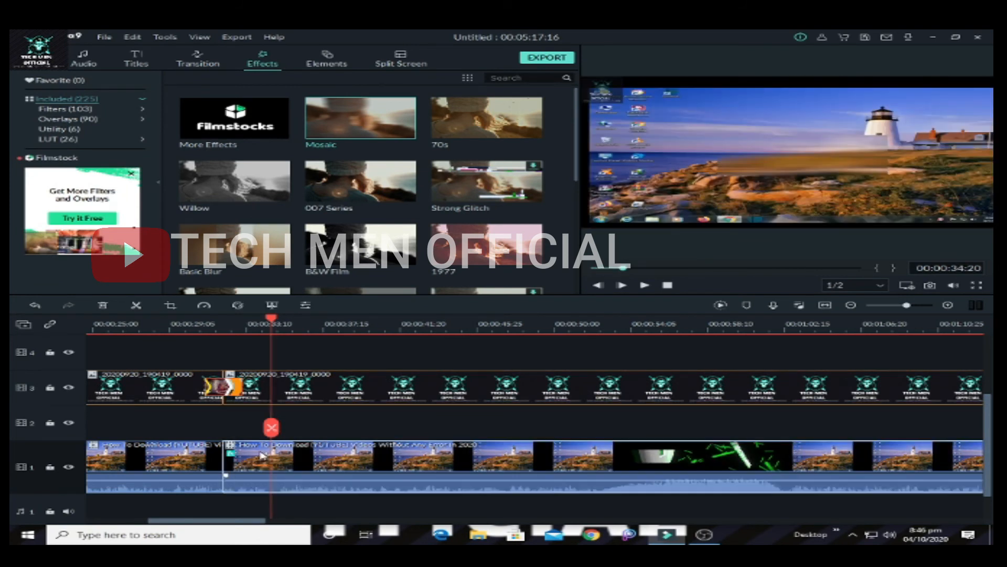
# Enlarge the mosaic area leftward and up to the frame's upper edge, and play the clip to check it.
pyautogui.click(754, 171)
pyautogui.click(751, 170)
pyautogui.click(740, 175)
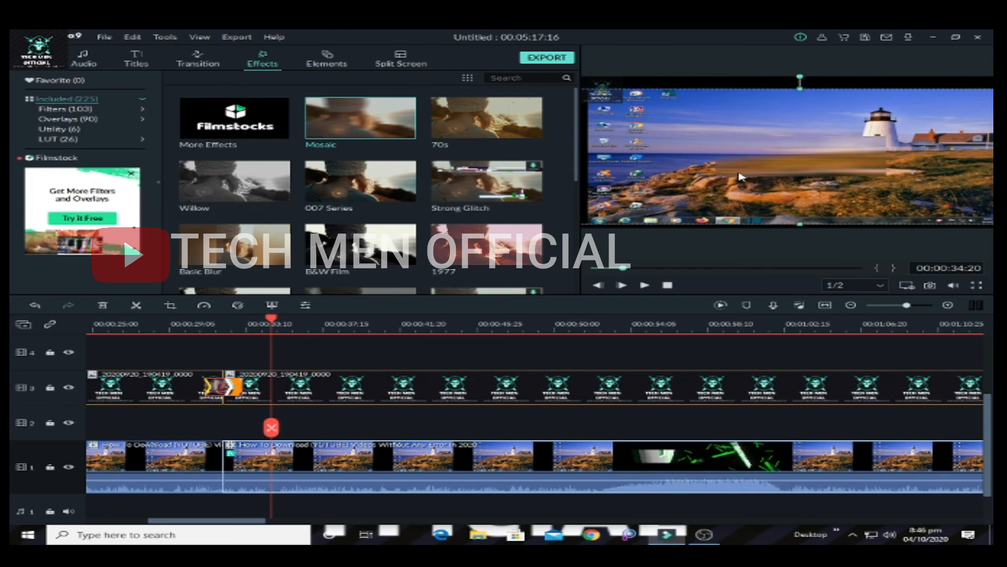
pyautogui.click(762, 172)
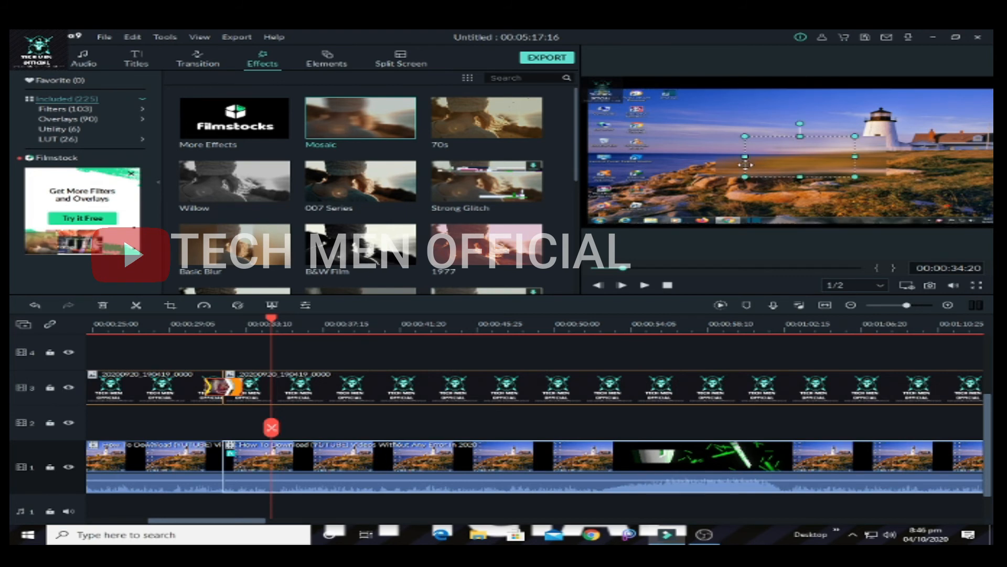
pyautogui.moveTo(745, 158); pyautogui.dragTo(650, 156)
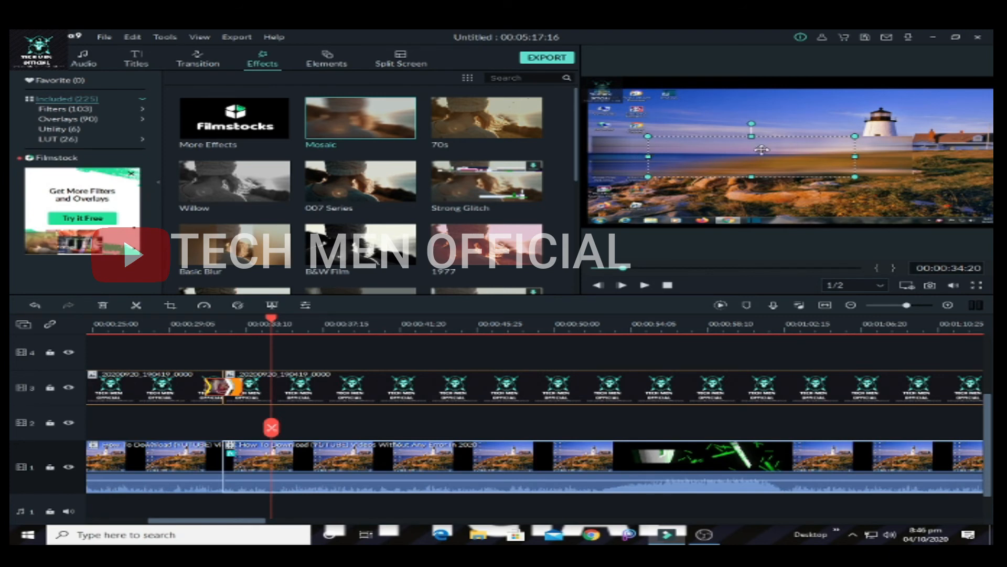
pyautogui.moveTo(751, 136); pyautogui.dragTo(743, 89)
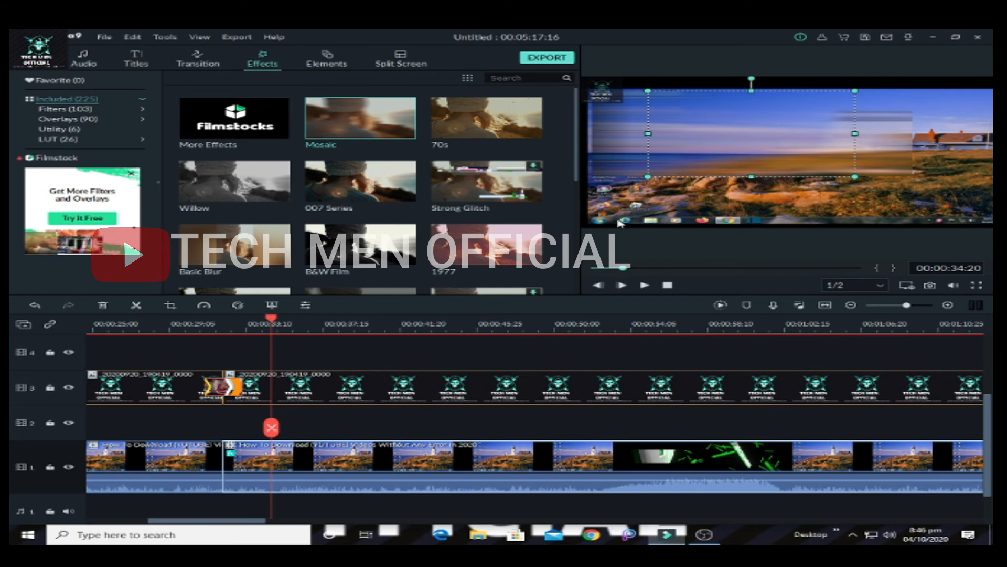
pyautogui.press('space')
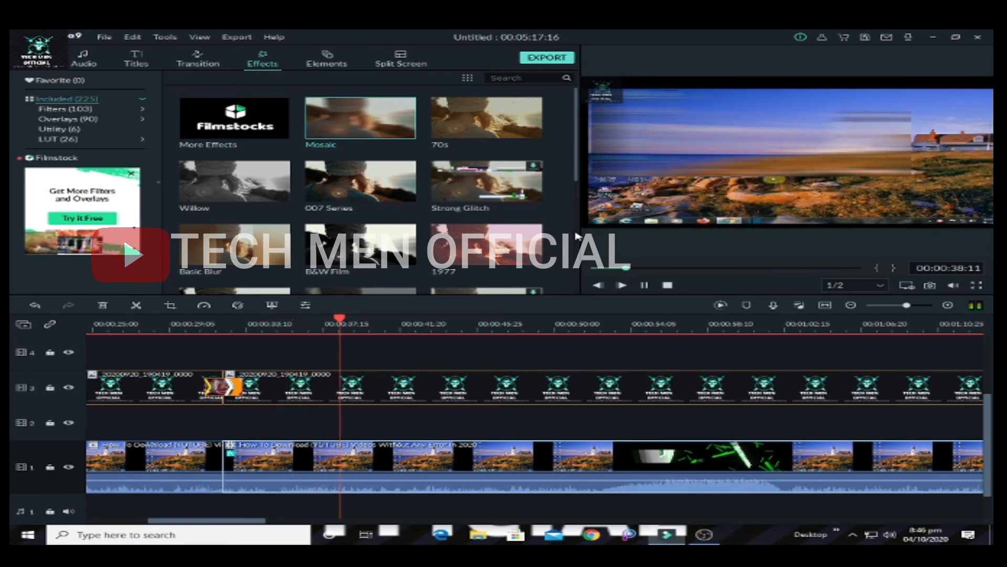
pyautogui.press('space')
# Add Element Love 2 to track 2 at 00:00:38:16, shrink it into the frame's lower-left corner, and preview it.
pyautogui.click(320, 59)
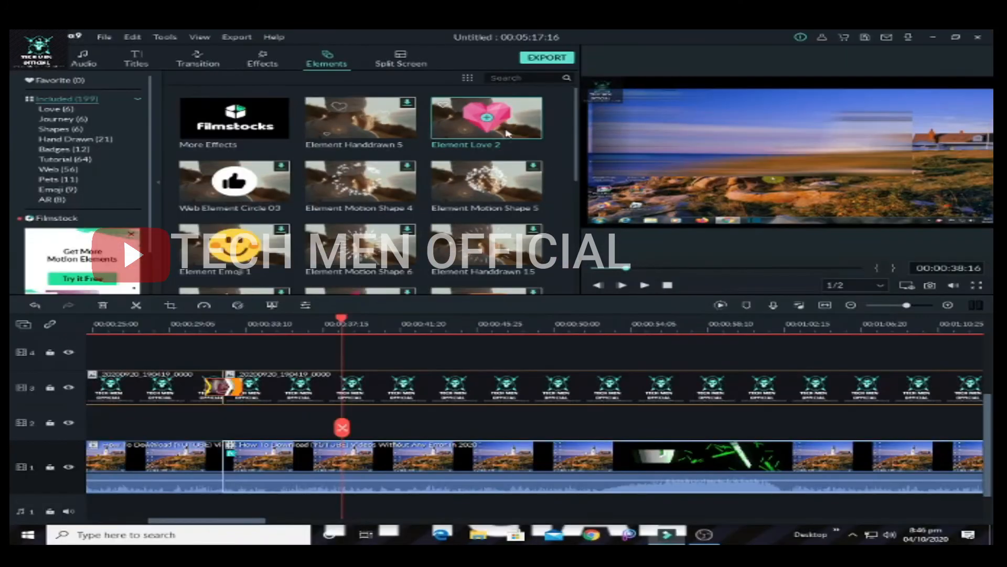
pyautogui.moveTo(507, 134); pyautogui.dragTo(330, 419)
pyautogui.click(802, 163)
pyautogui.moveTo(906, 76); pyautogui.dragTo(767, 169)
pyautogui.moveTo(737, 210); pyautogui.dragTo(637, 215)
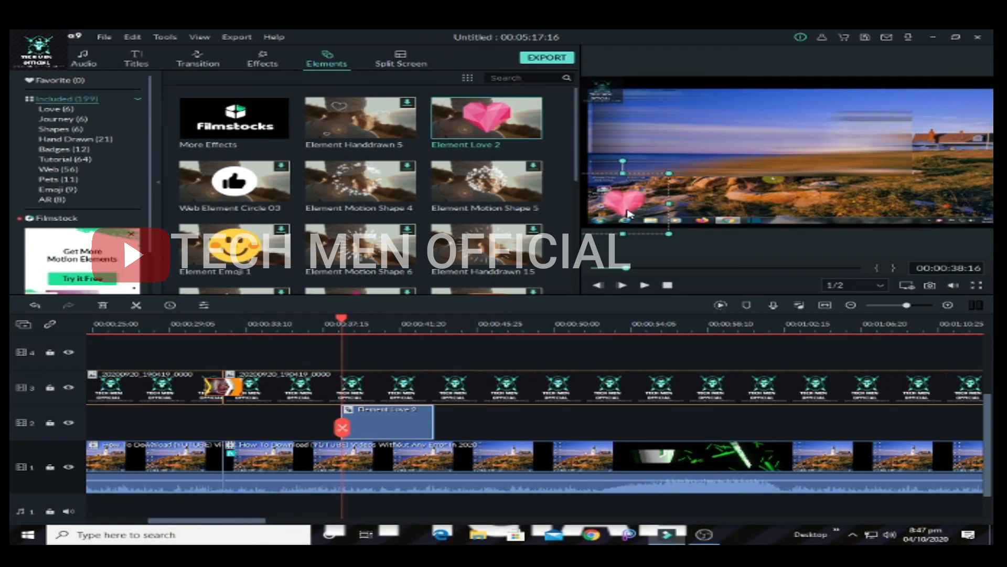
pyautogui.press('space')
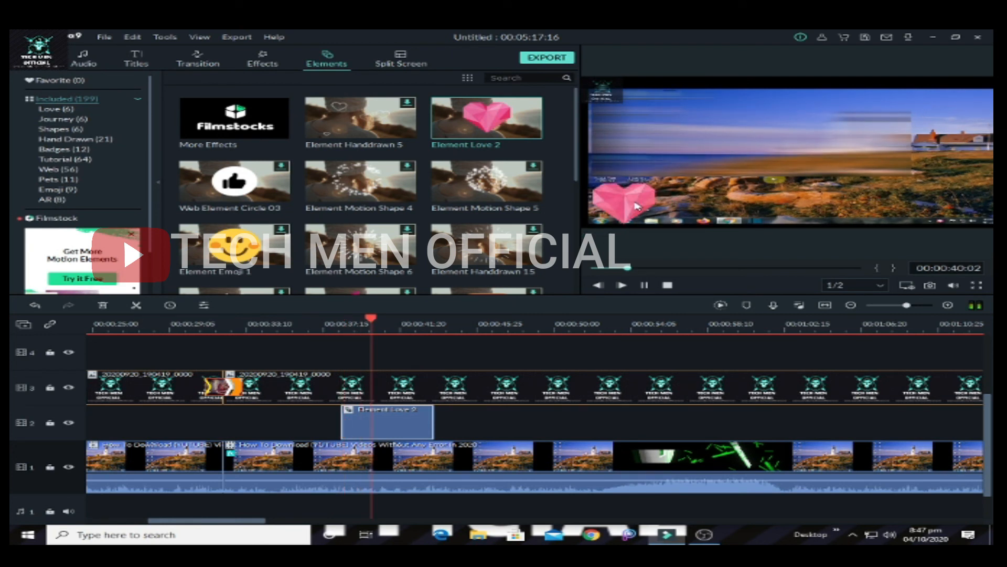
pyautogui.press('space')
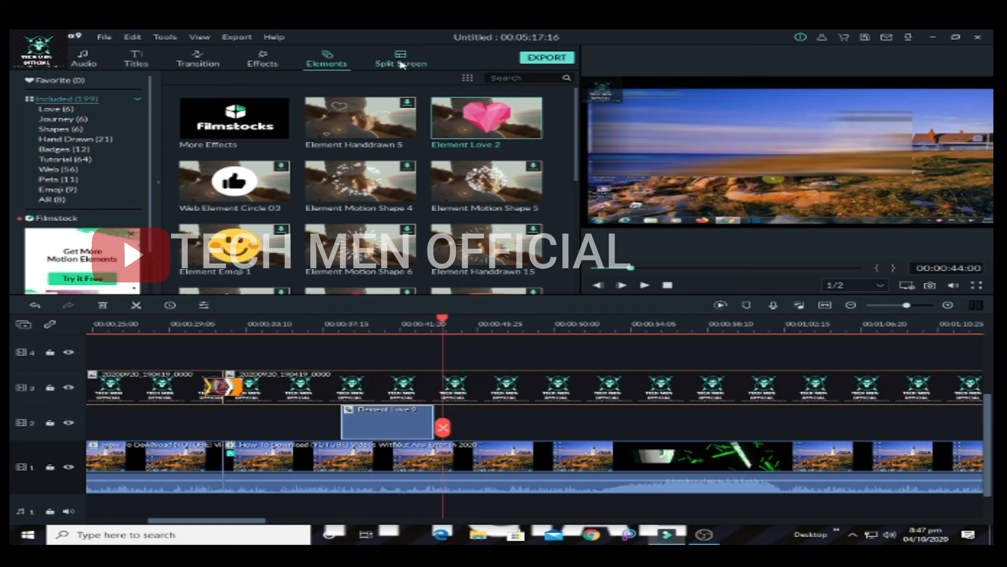
# Insert a three-pane split screen with two stacked panes beside one tall pane on track 1 at 00:00:44:00.
pyautogui.click(402, 64)
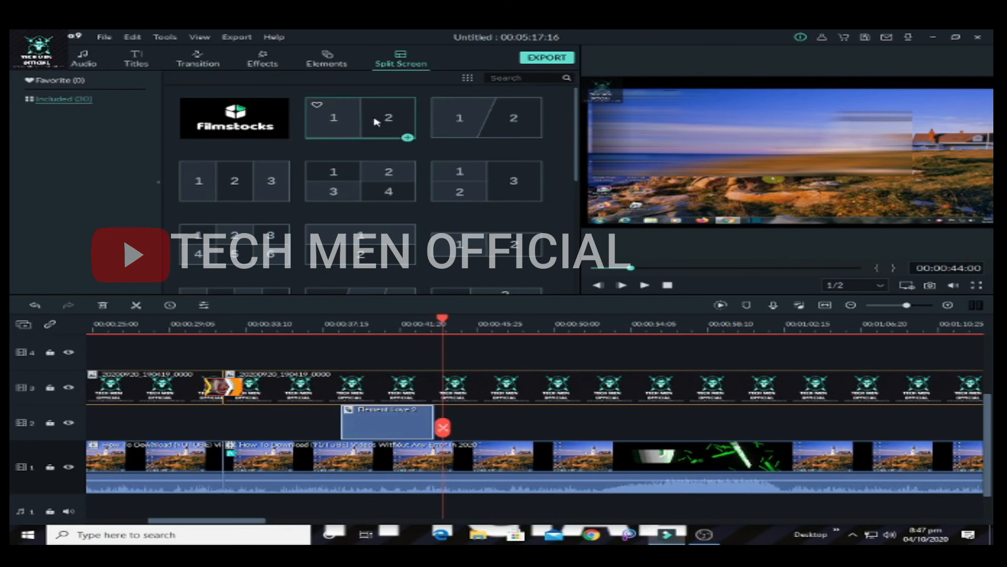
pyautogui.moveTo(383, 203)
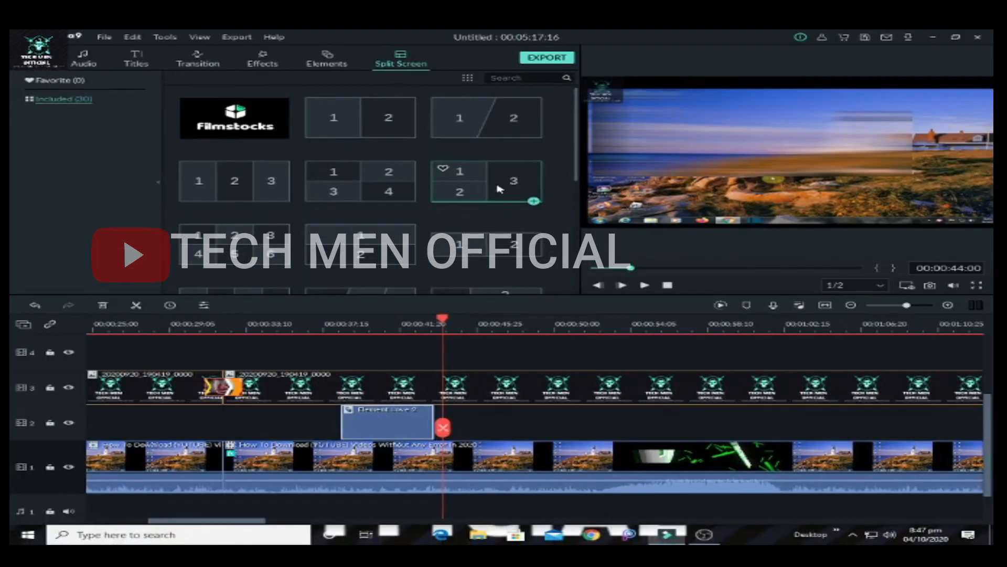
pyautogui.click(534, 203)
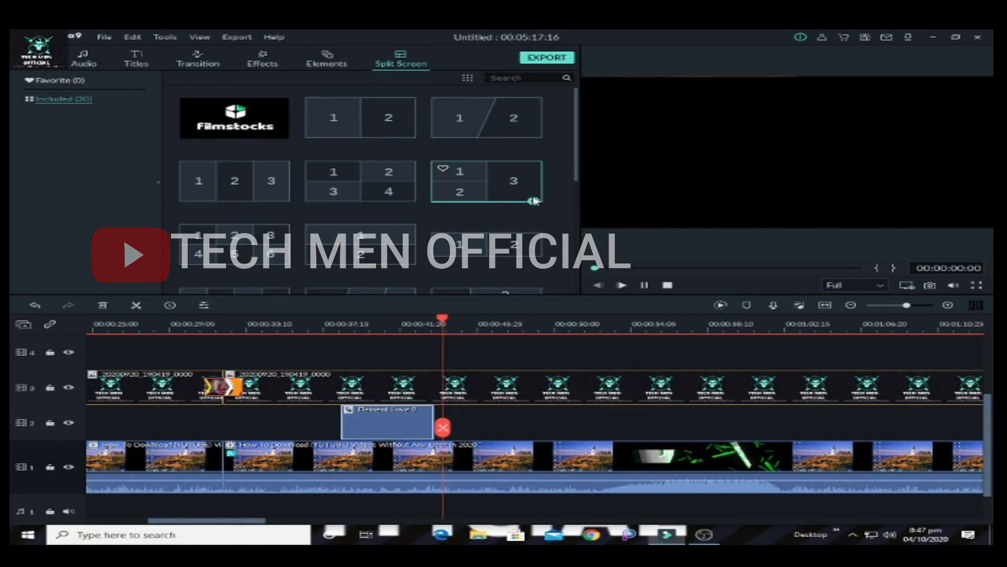
pyautogui.click(533, 201)
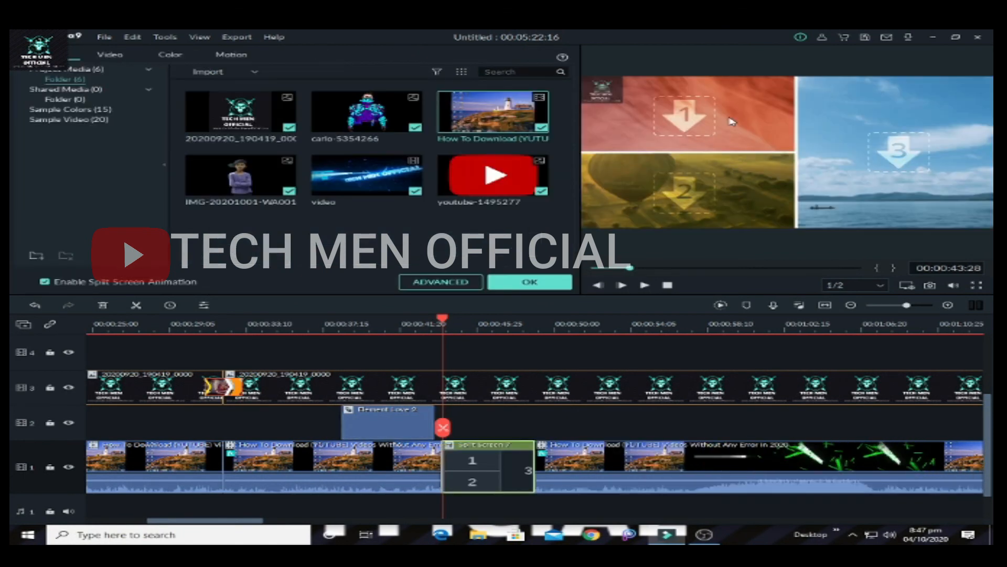
# Fill split screen pane 1 with the How To Download clip, pane 3 with video, and pane 2 with IMG-20201001-WA001.
pyautogui.moveTo(484, 132); pyautogui.dragTo(645, 140)
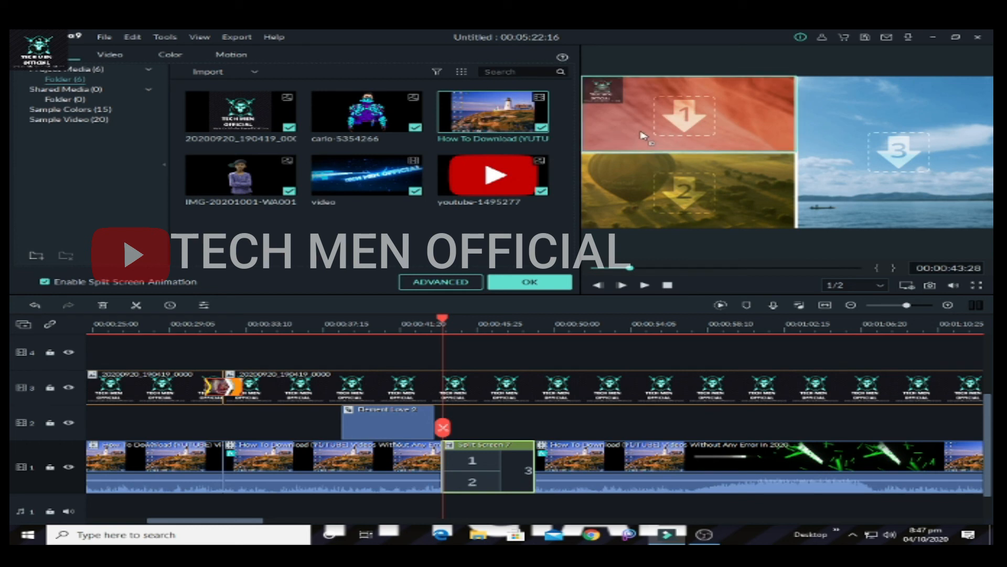
pyautogui.moveTo(336, 169); pyautogui.dragTo(829, 208)
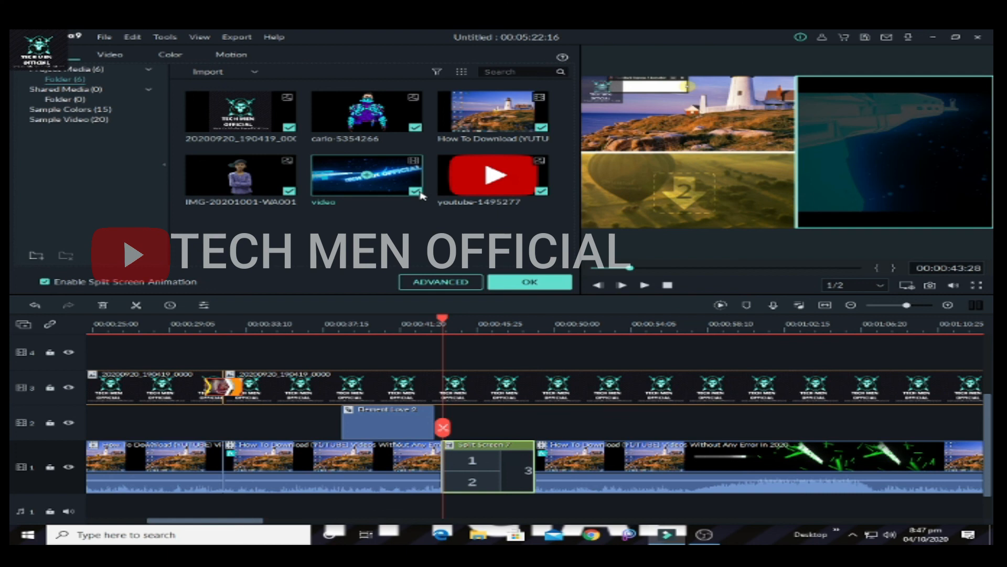
pyautogui.moveTo(286, 192); pyautogui.dragTo(704, 227)
pyautogui.moveTo(681, 207)
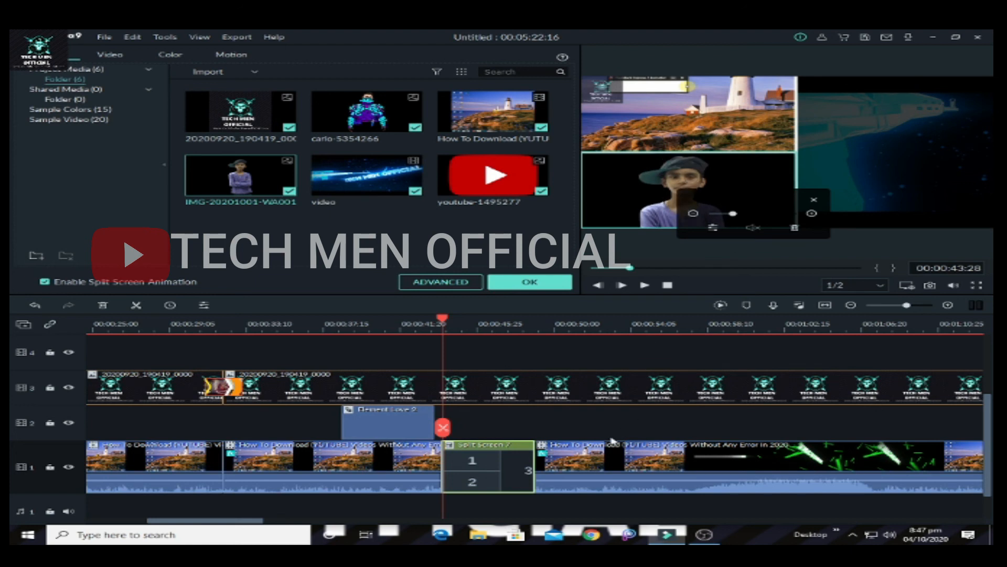
# Play the timeline from 00:00:42:11 through the split screen and accept the split screen settings.
pyautogui.moveTo(445, 327); pyautogui.dragTo(412, 327)
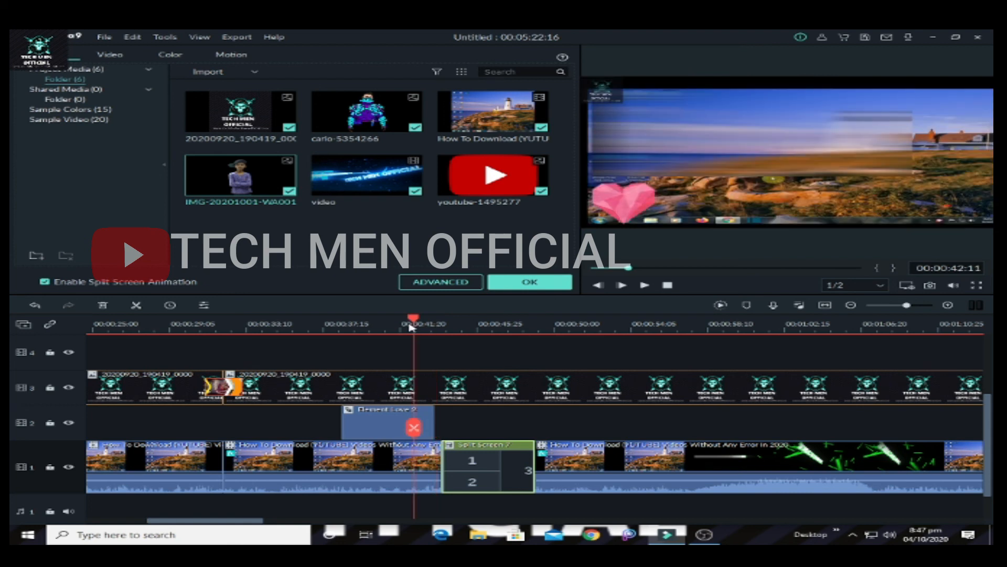
pyautogui.press('space')
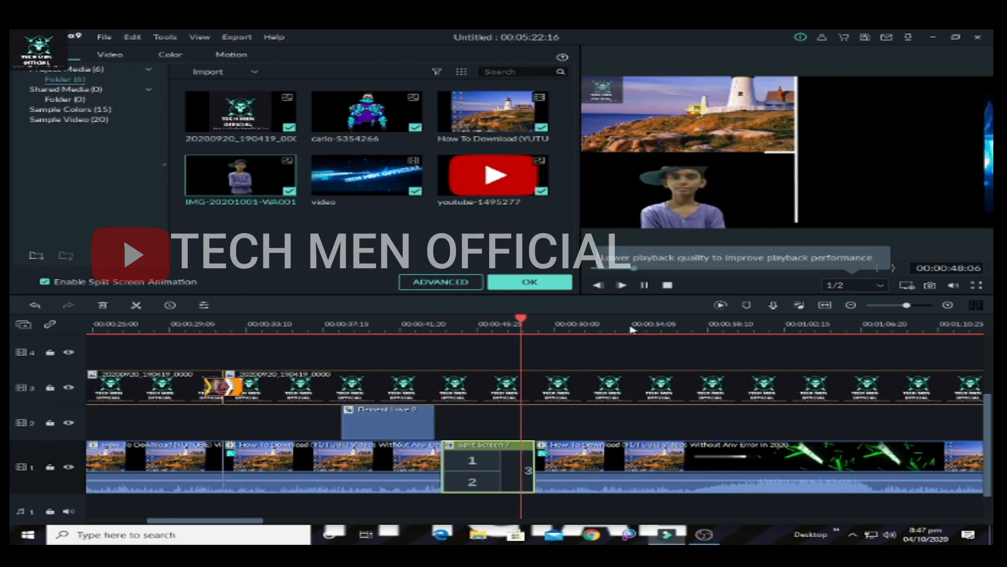
pyautogui.press('space')
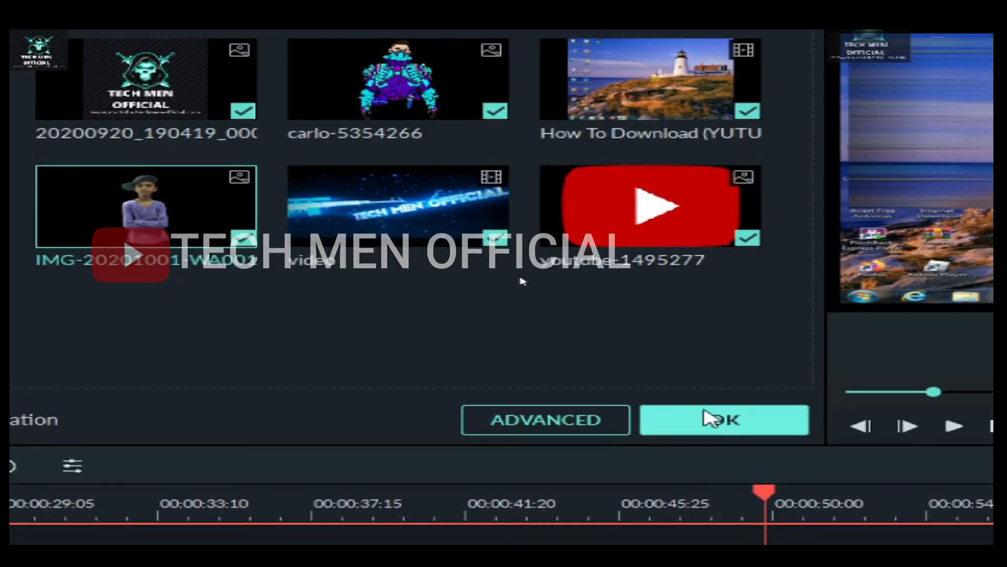
pyautogui.click(710, 431)
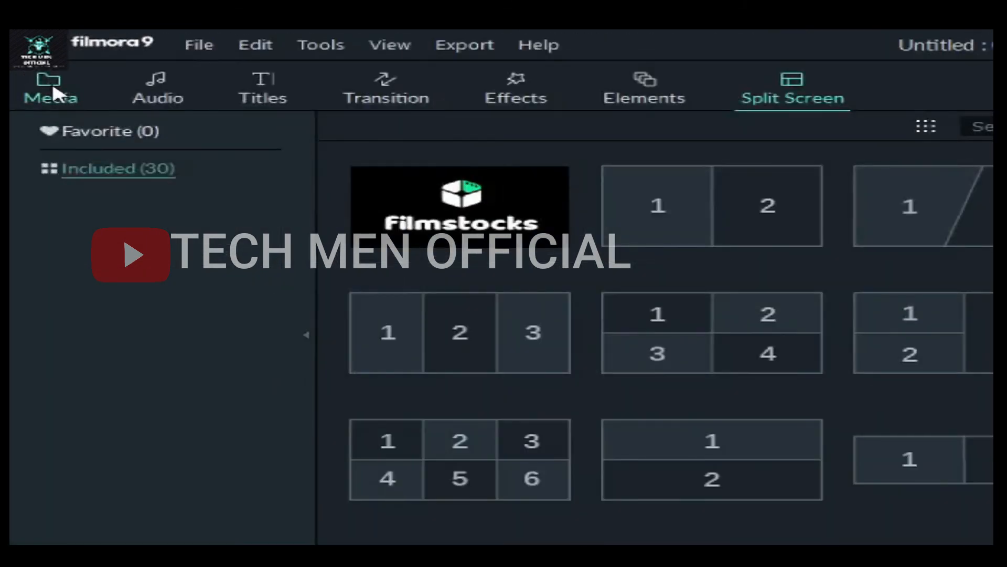
# Return to the project media and start exporting the video.
pyautogui.click(32, 56)
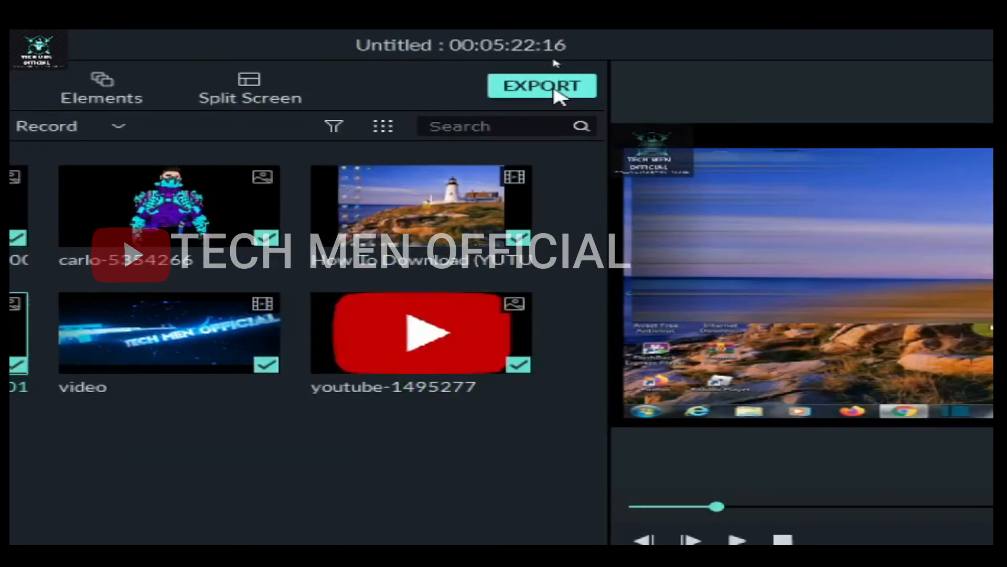
pyautogui.click(554, 59)
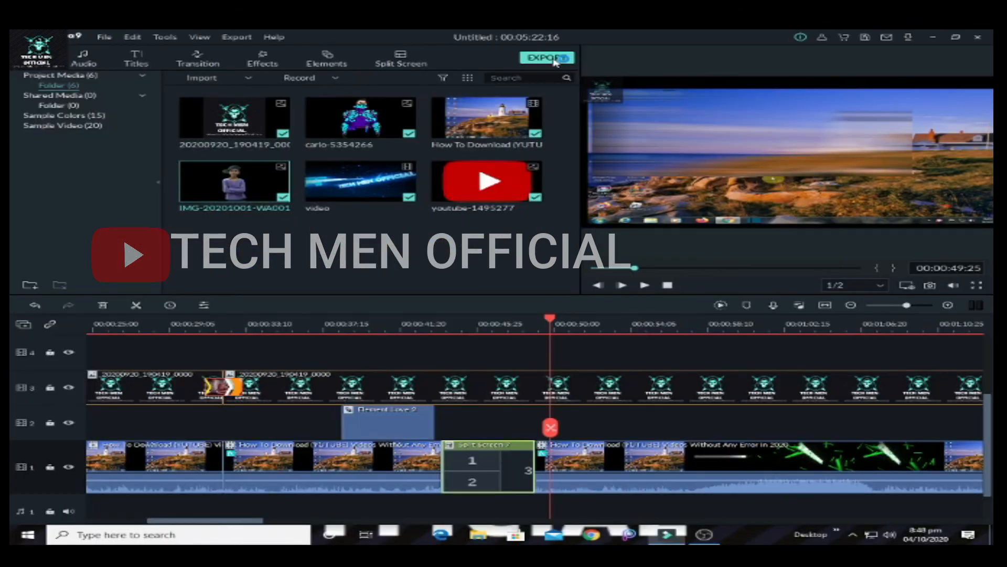